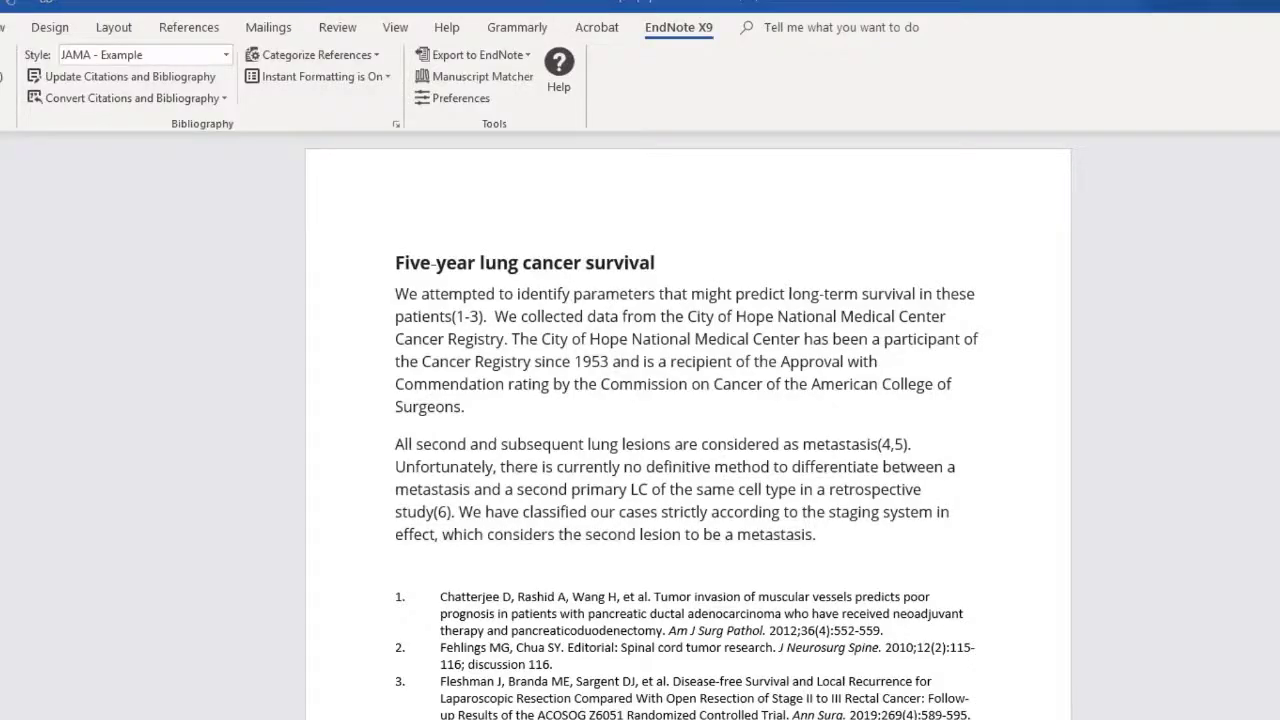
# - Format the paper's citations and bibliography in the APA 6th style and examine the indentation of the reference list
pyautogui.click(226, 56)
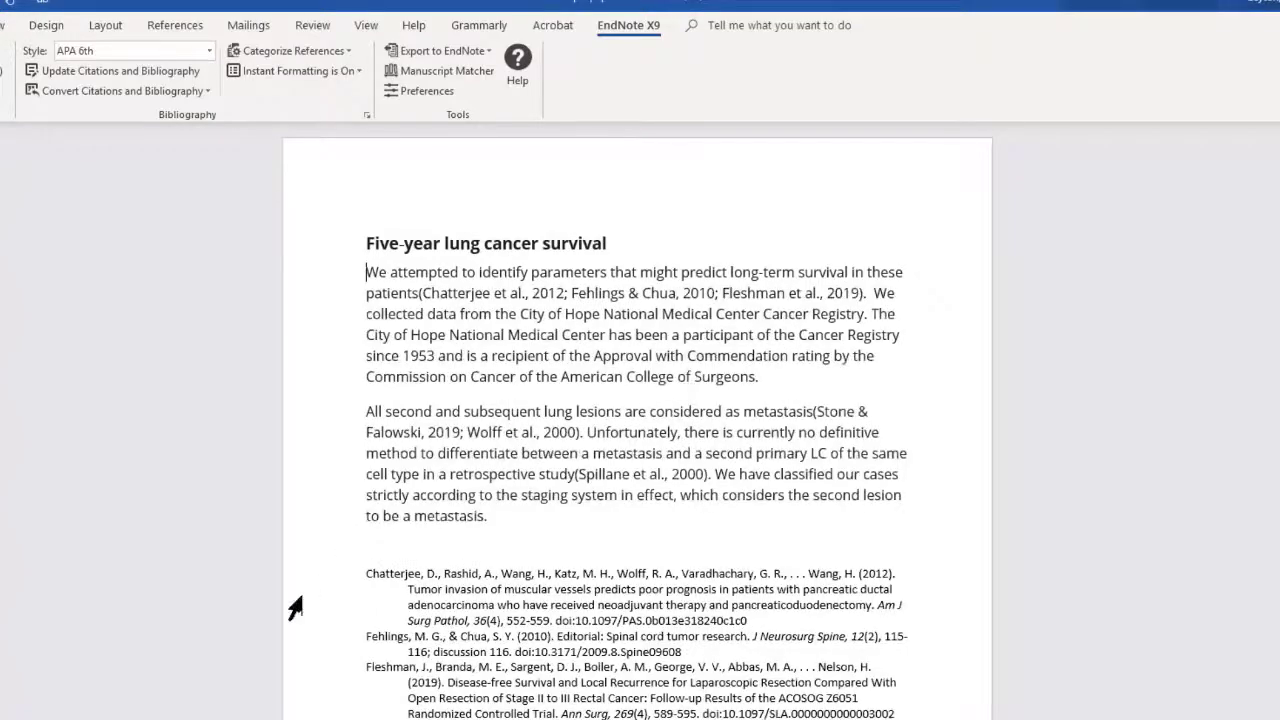
pyautogui.scroll(-1, 400, 580)
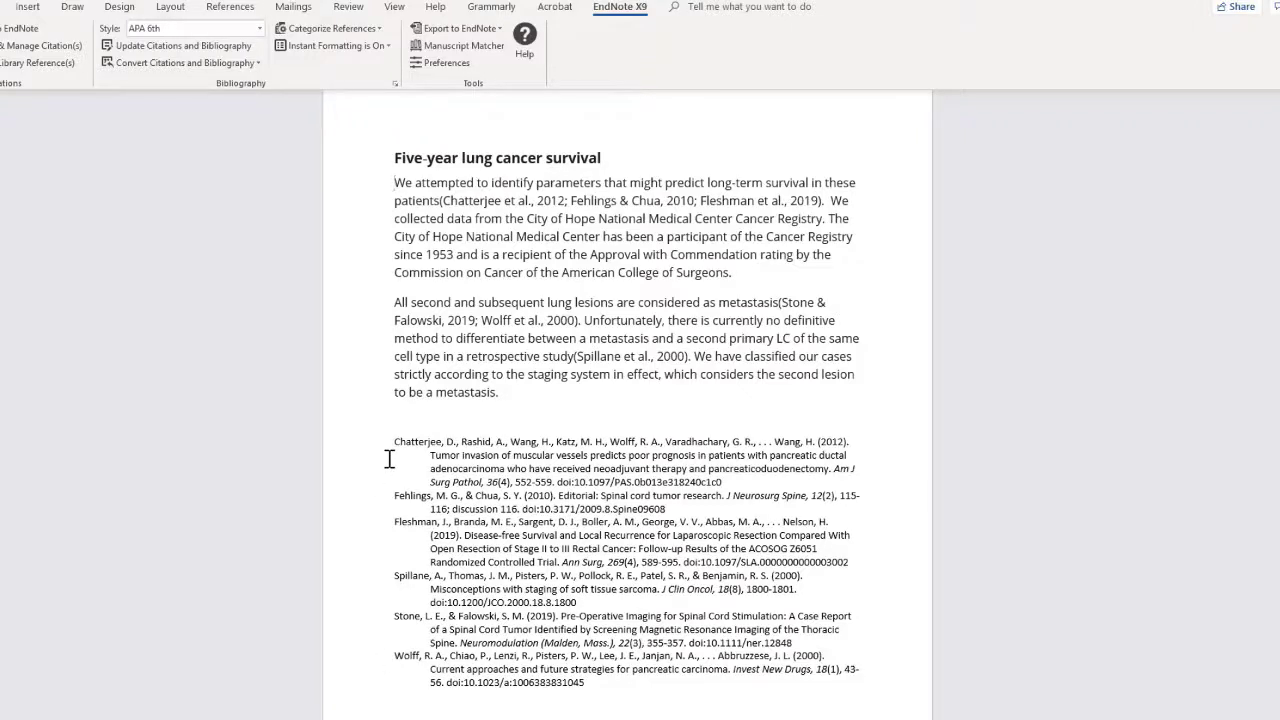
pyautogui.click(437, 452)
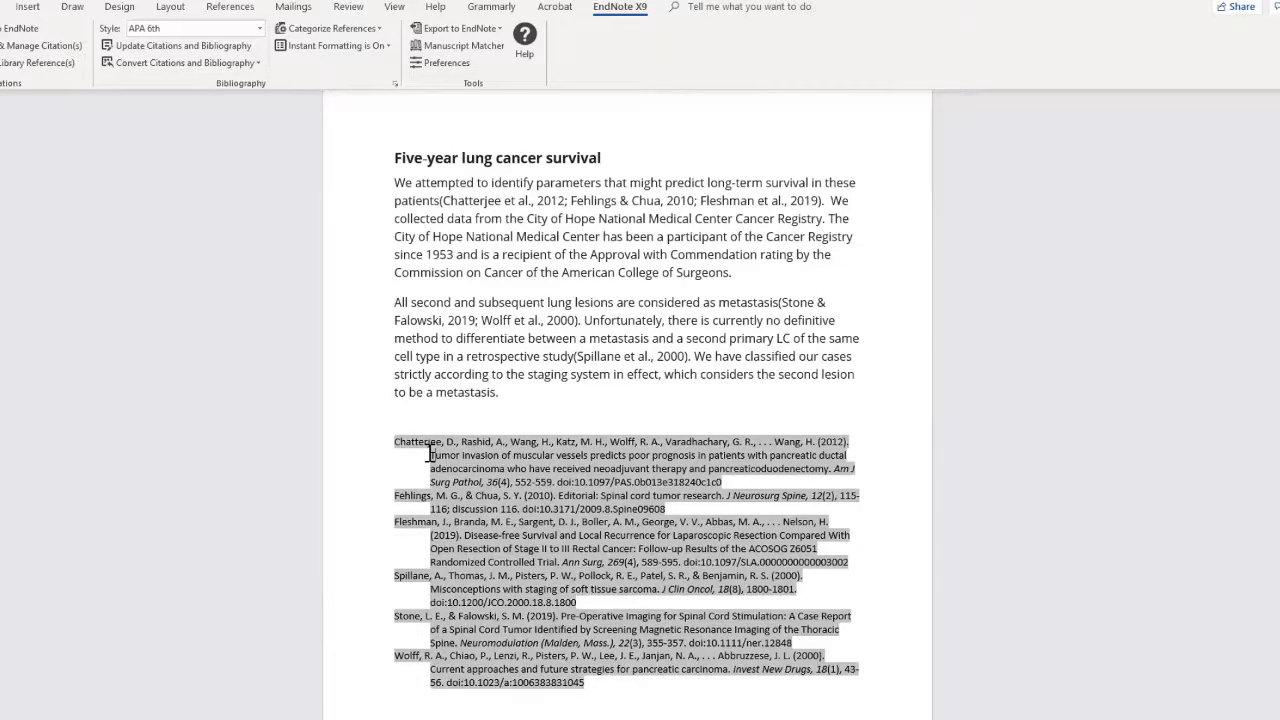
pyautogui.click(484, 420)
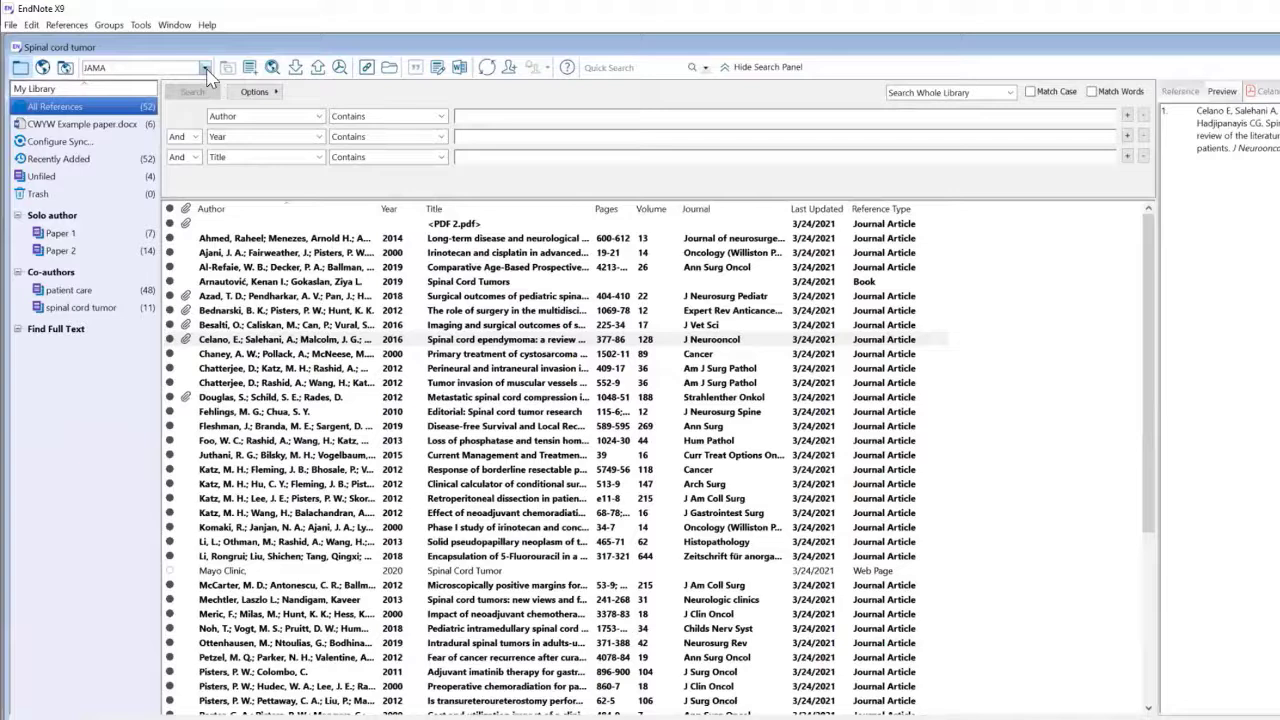
# - Switch to EndNote, make APA 6th - No comma the current output style and open that style for editing
pyautogui.click(205, 68)
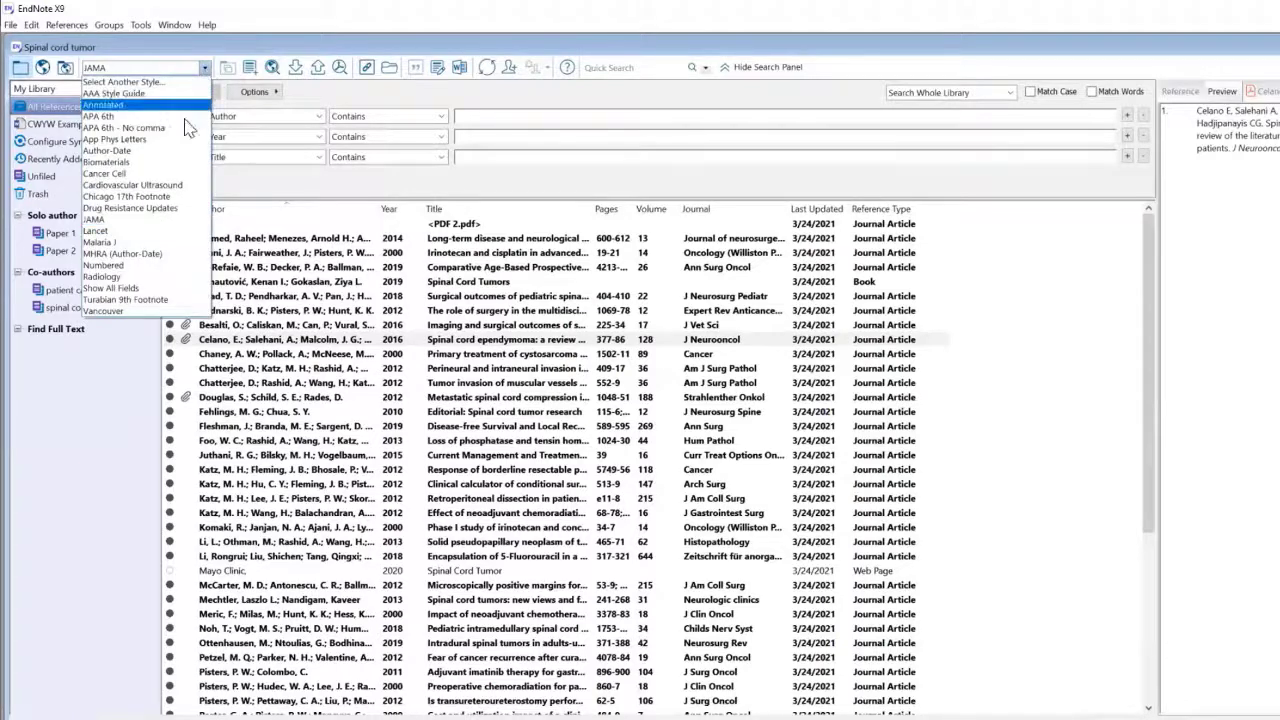
pyautogui.click(121, 130)
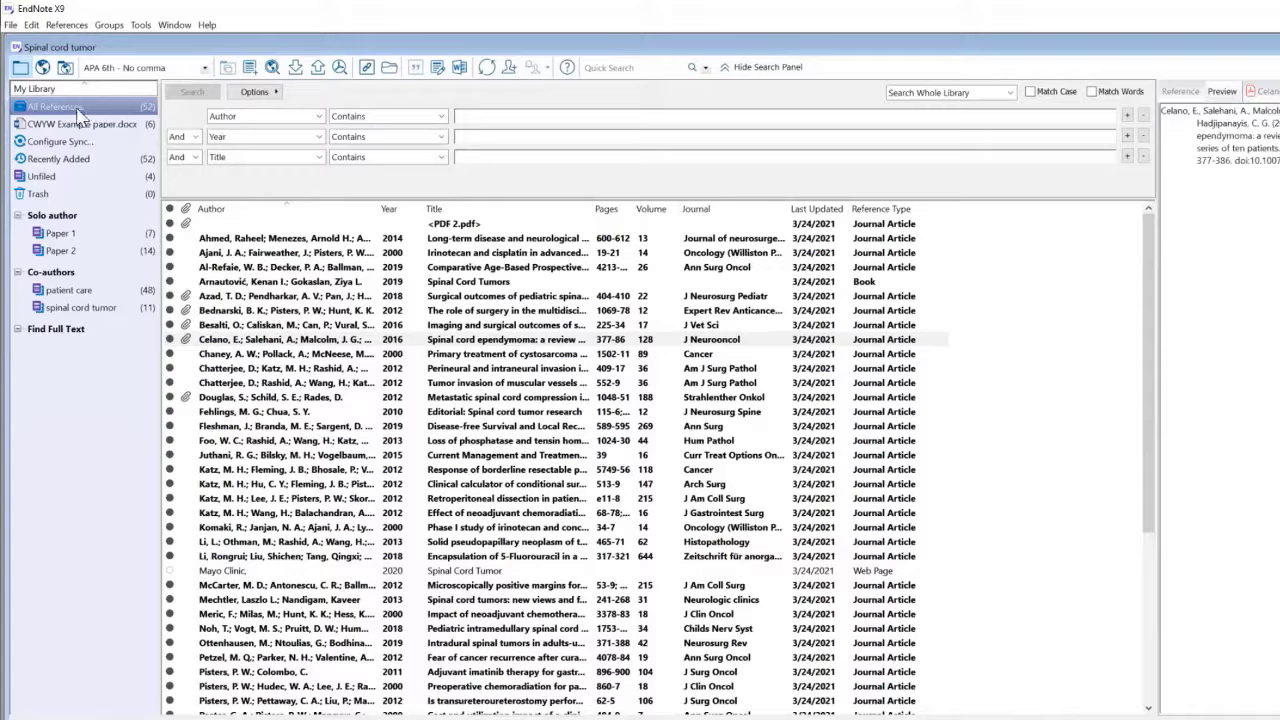
pyautogui.click(32, 25)
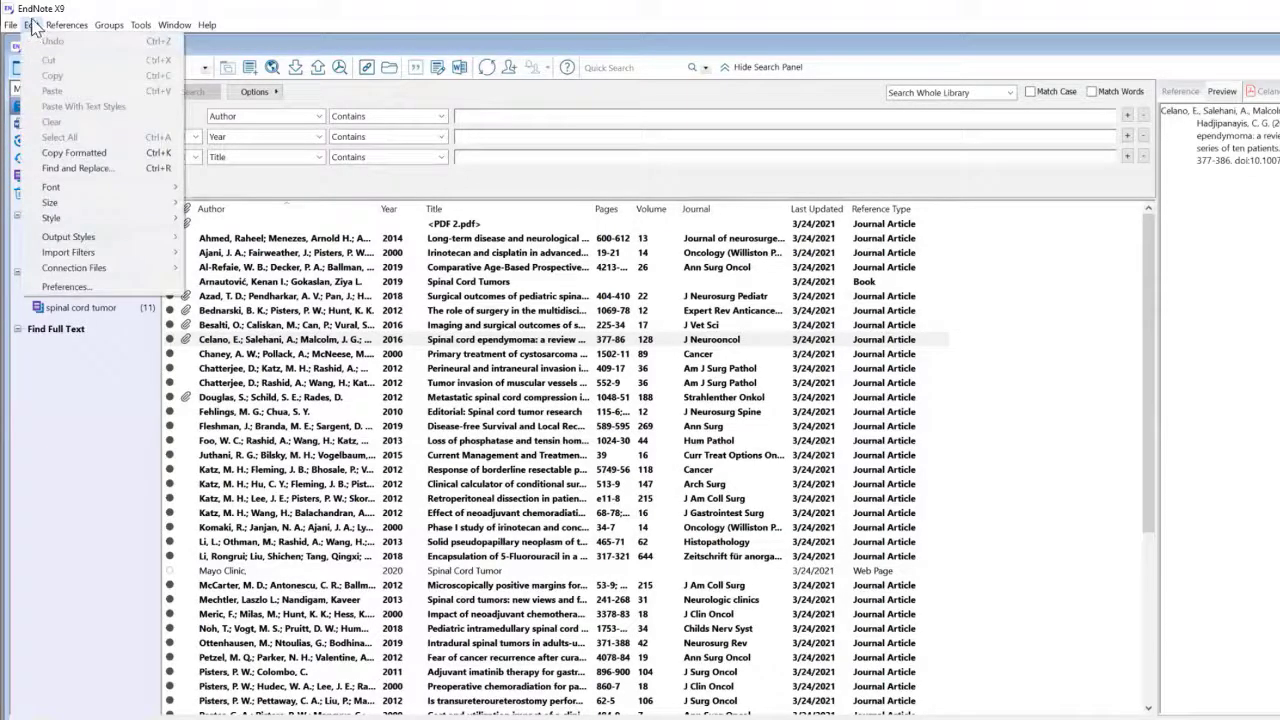
pyautogui.moveTo(93, 240)
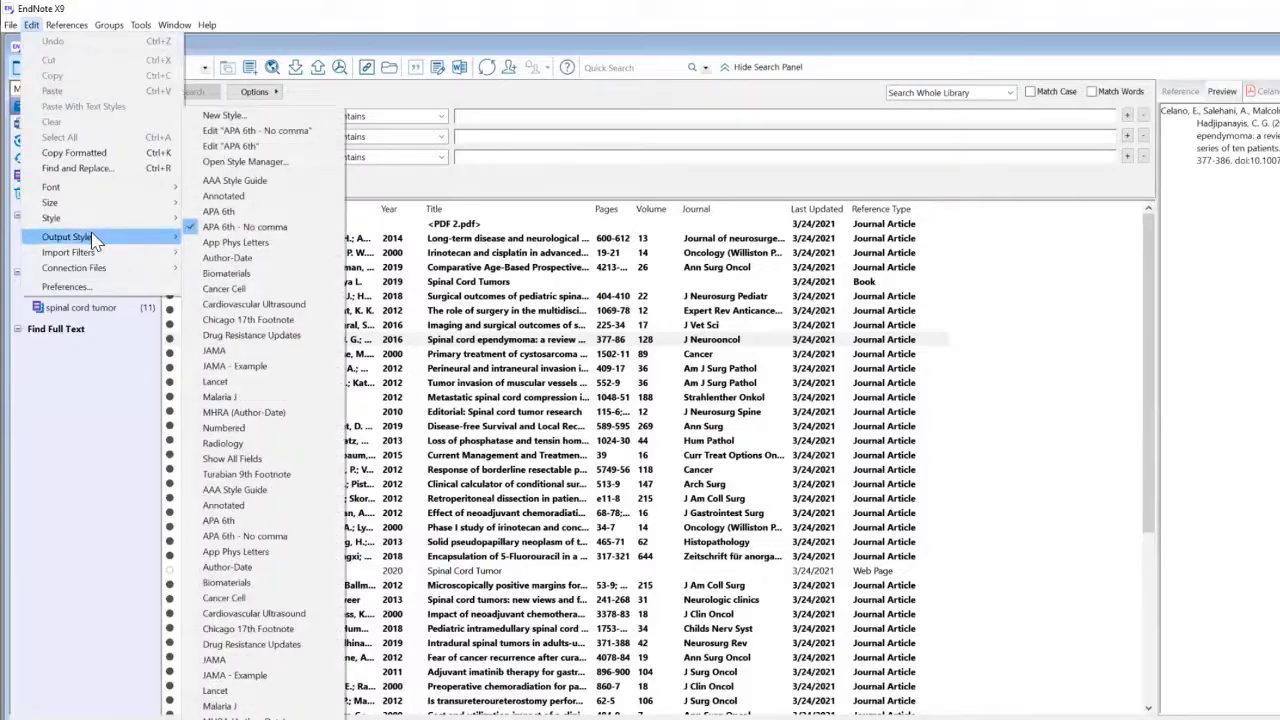
pyautogui.click(297, 144)
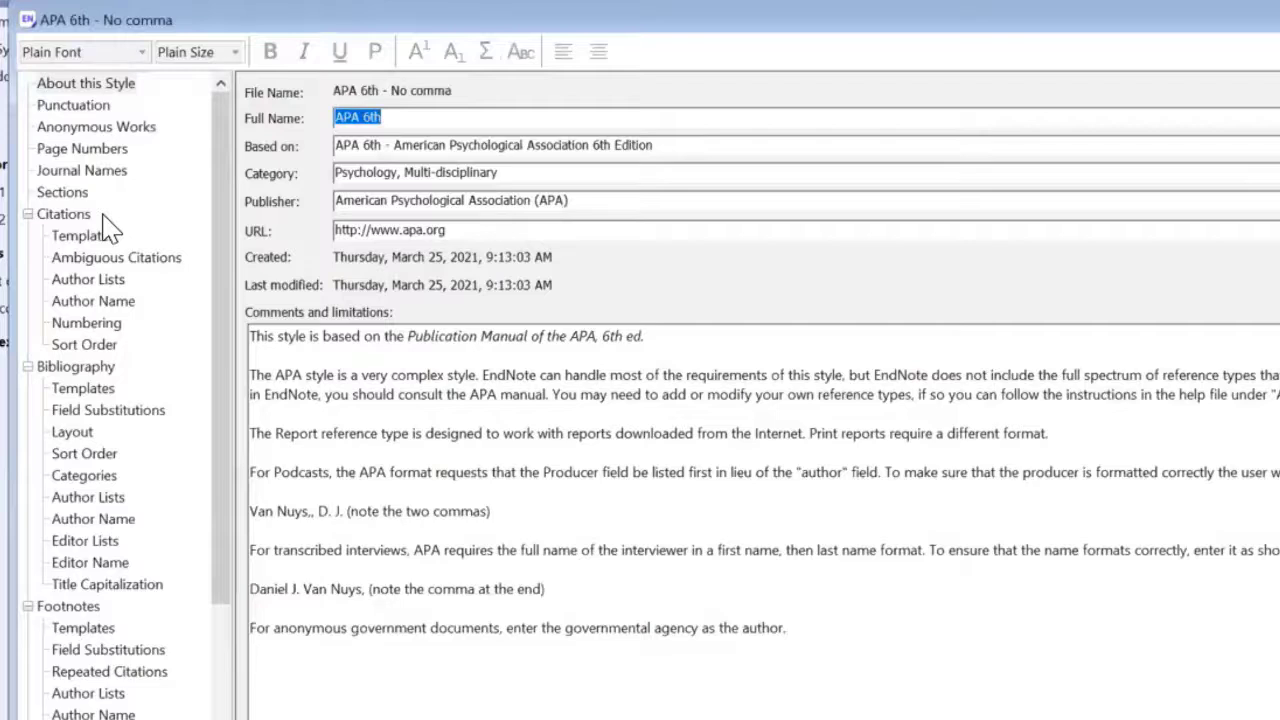
# - Set the hanging indent in the style's bibliography layout to None, and close the style with its changes saved
pyautogui.click(80, 434)
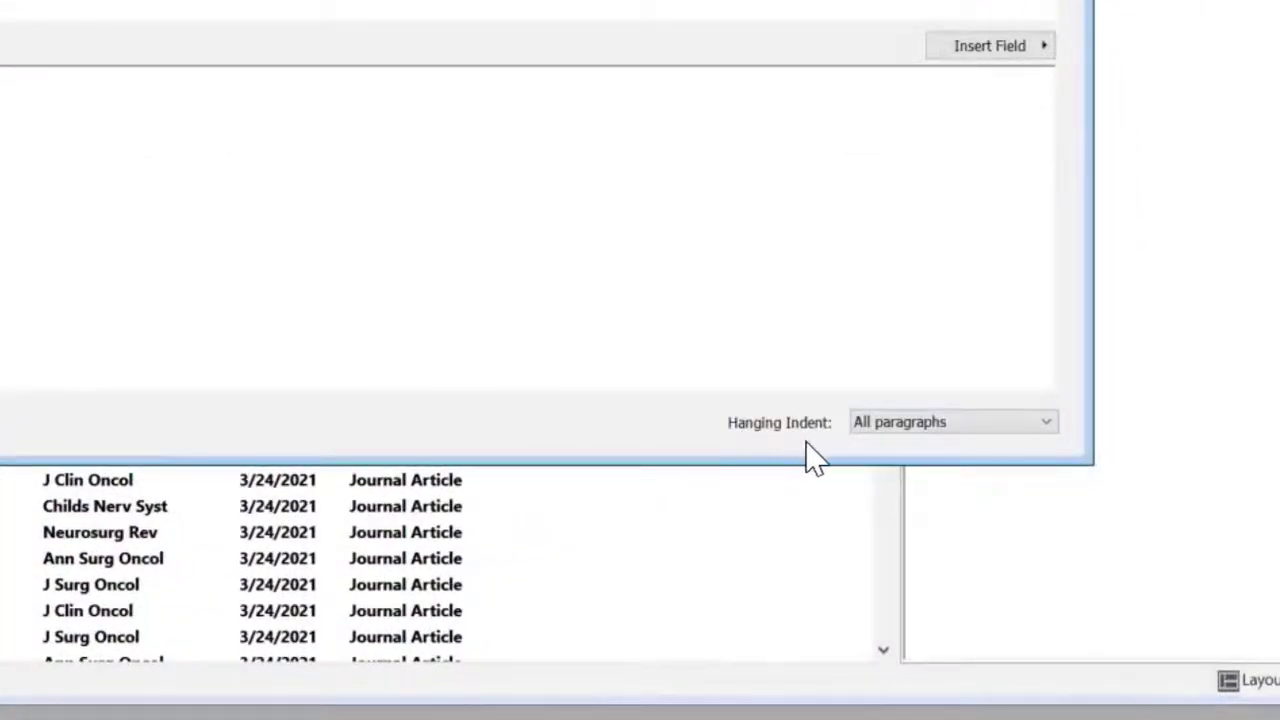
pyautogui.click(1045, 422)
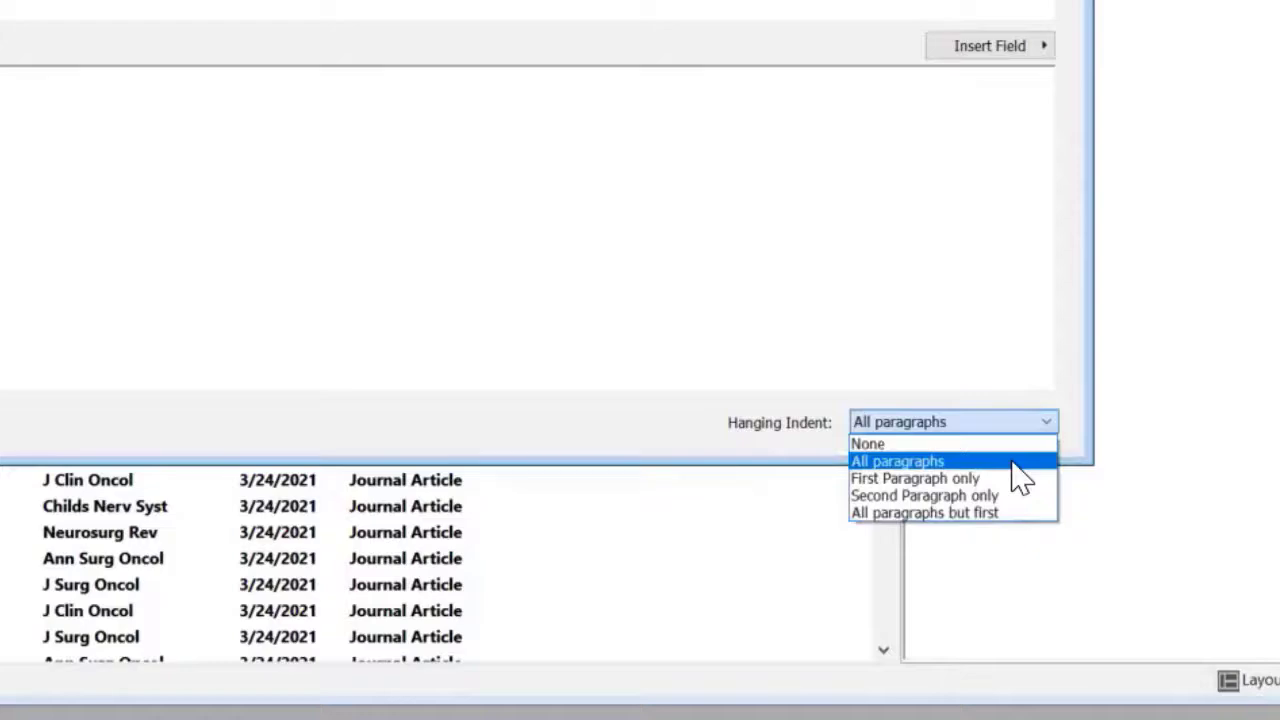
pyautogui.click(891, 444)
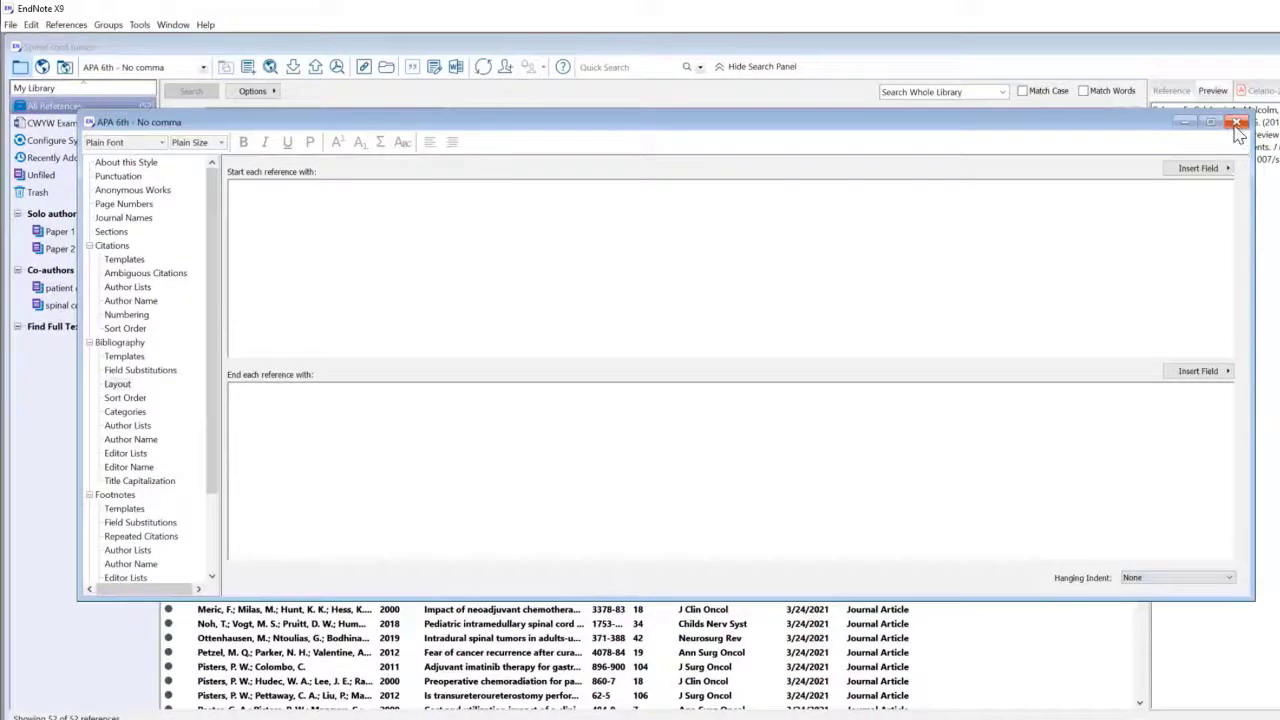
pyautogui.click(1237, 123)
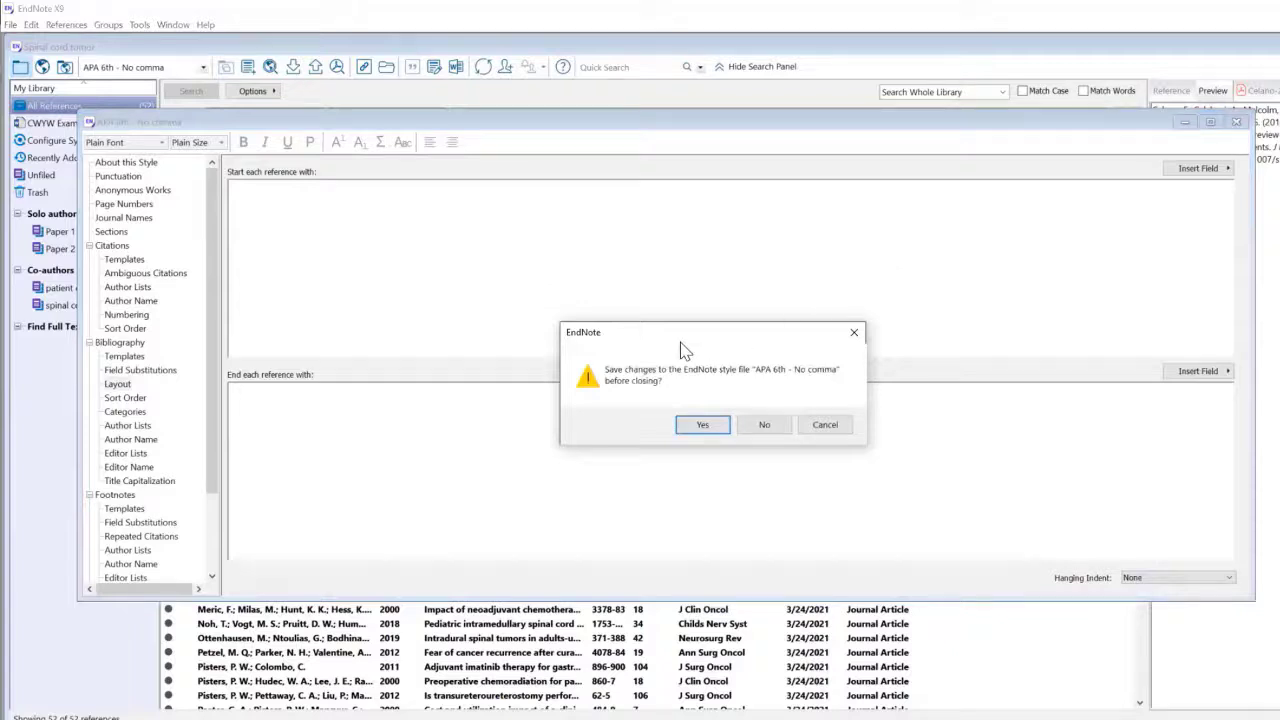
pyautogui.click(724, 431)
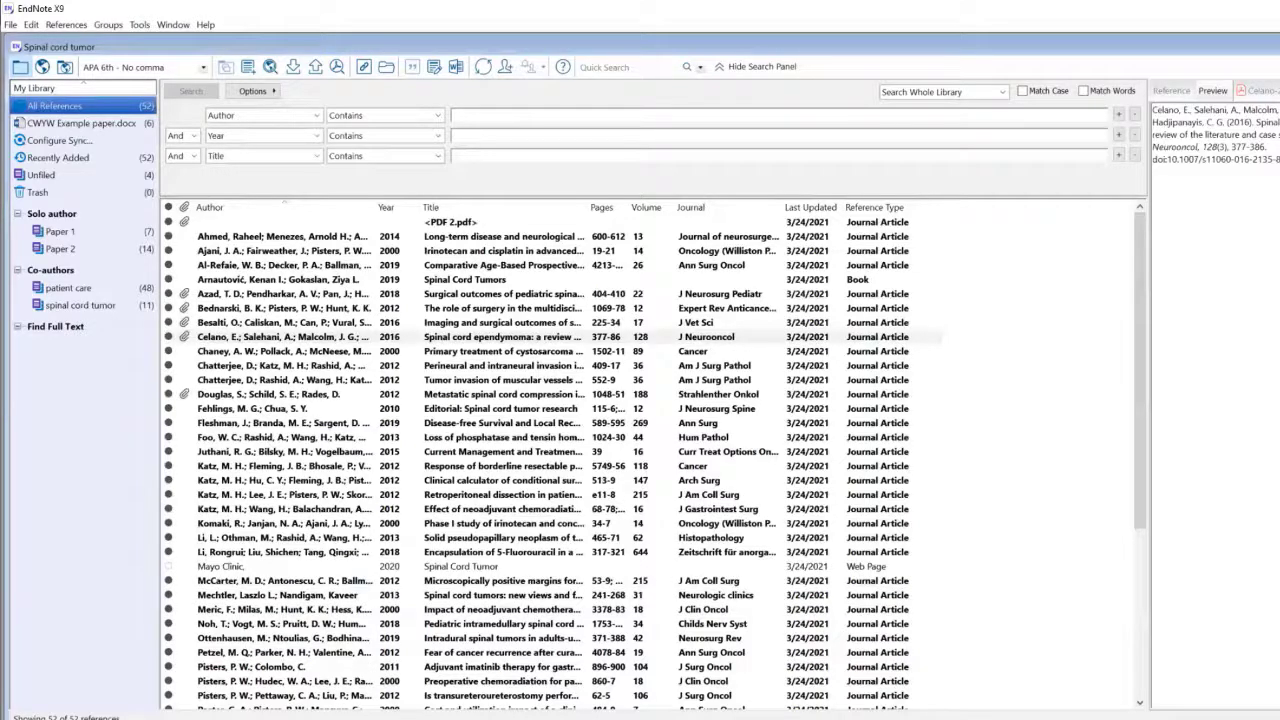
# - Switch to Word and apply the APA 6th - No comma style to the paper's citations and bibliography
pyautogui.hotkey('alt', 'Tab')
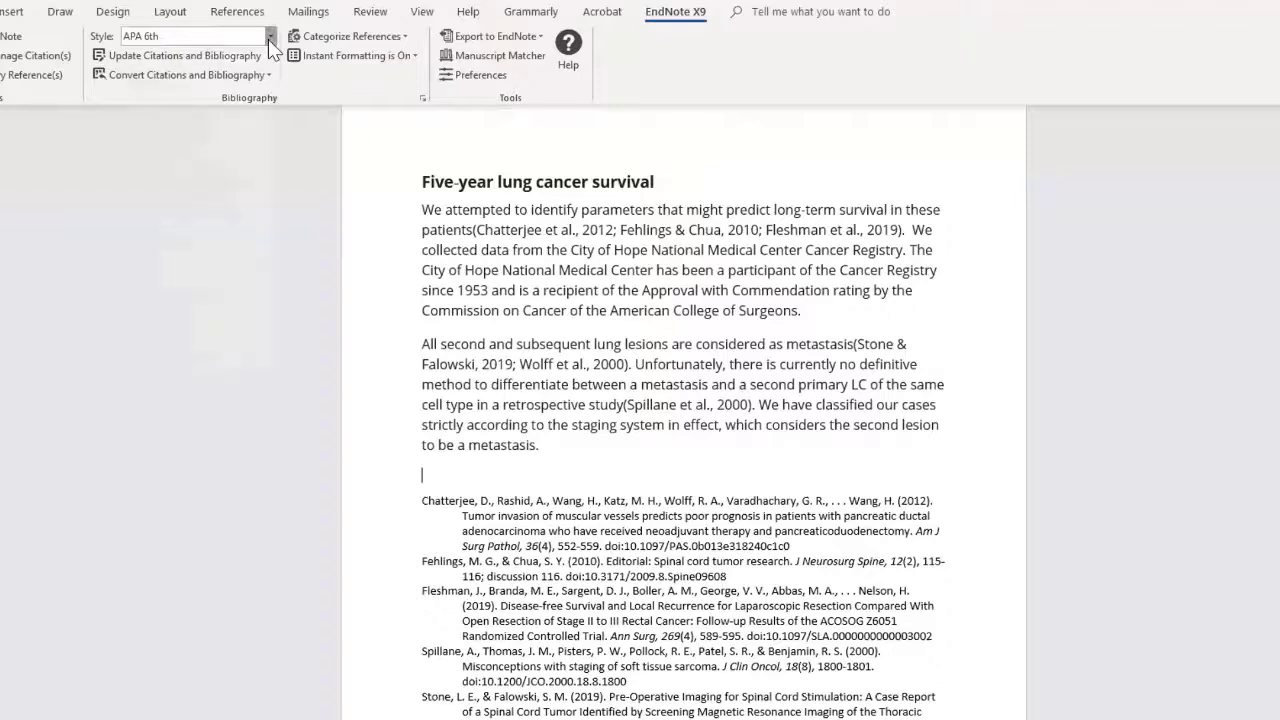
pyautogui.click(269, 37)
pyautogui.click(207, 121)
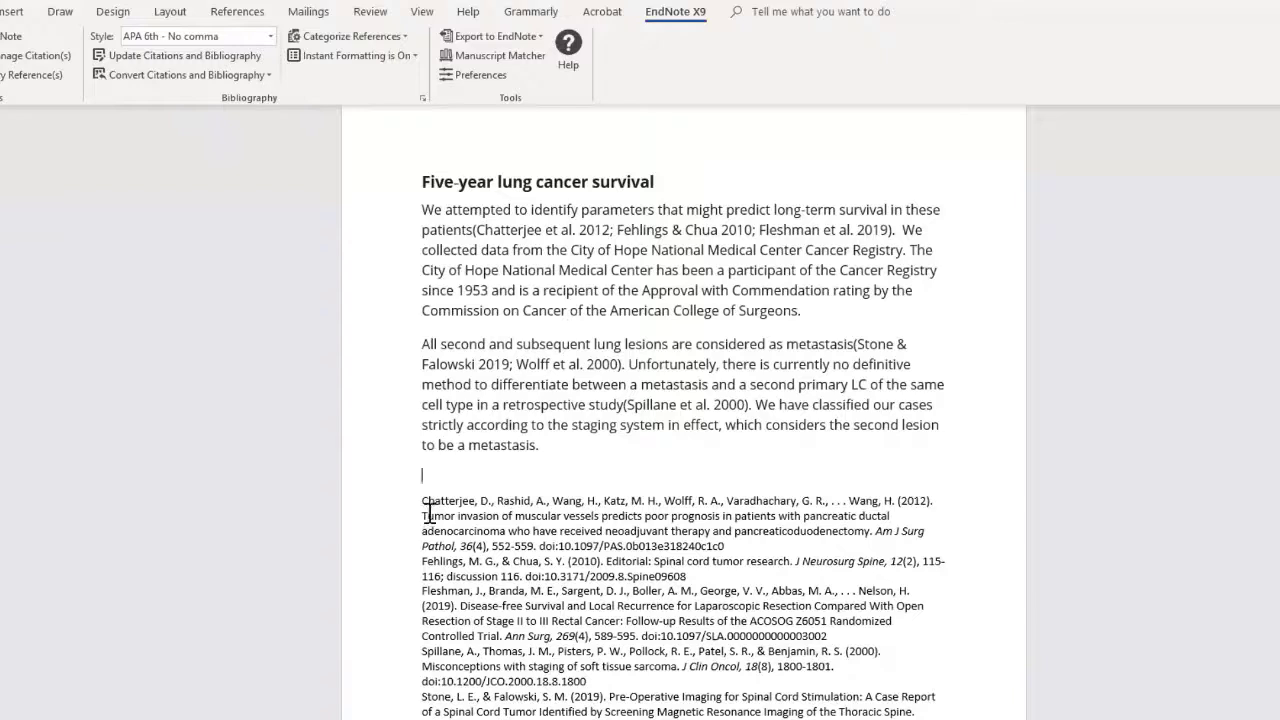
pyautogui.click(423, 498)
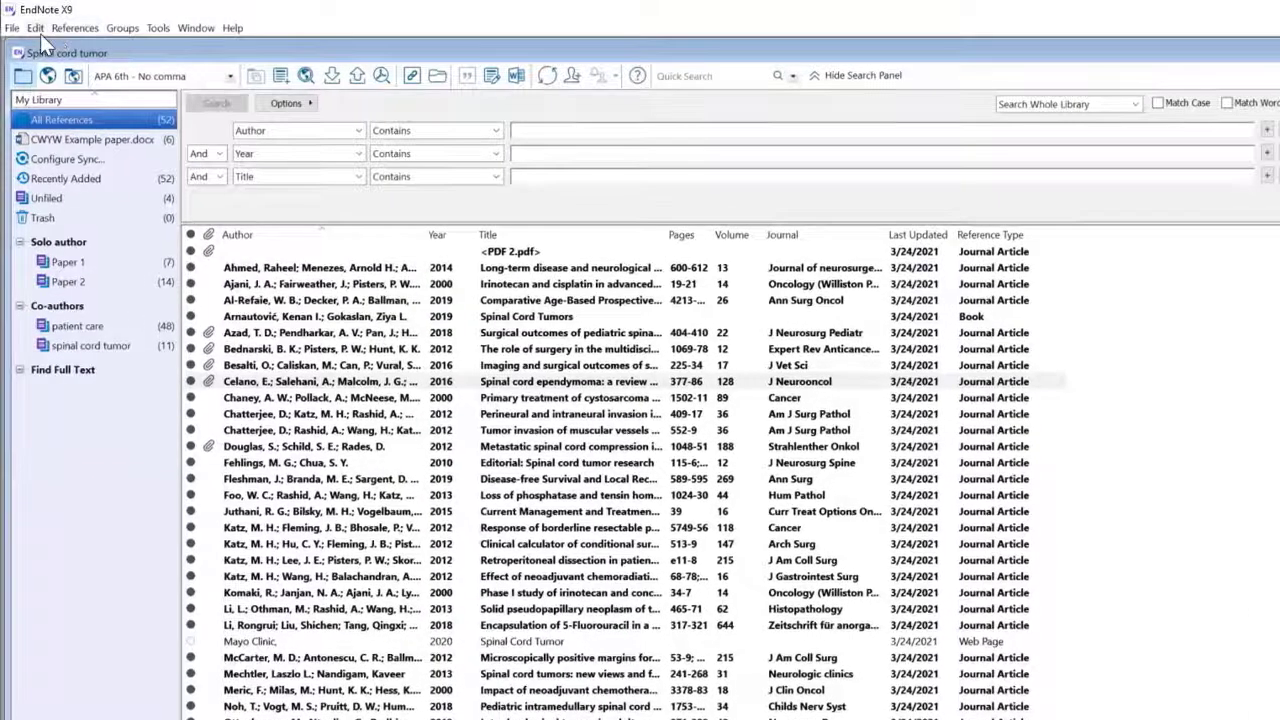
# - In EndNote, edit the APA 6th - No comma bibliography layout so each reference starts with the Bibliography Number, a period and a tab
pyautogui.click(37, 29)
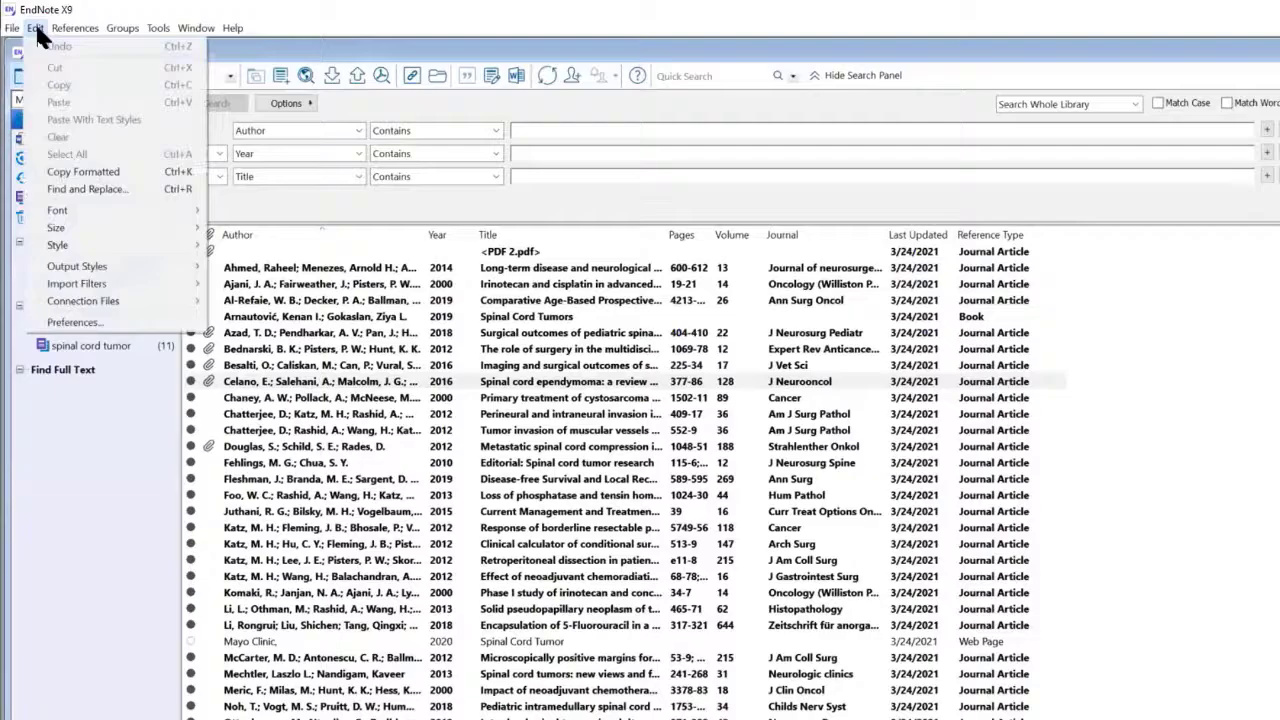
pyautogui.moveTo(133, 265)
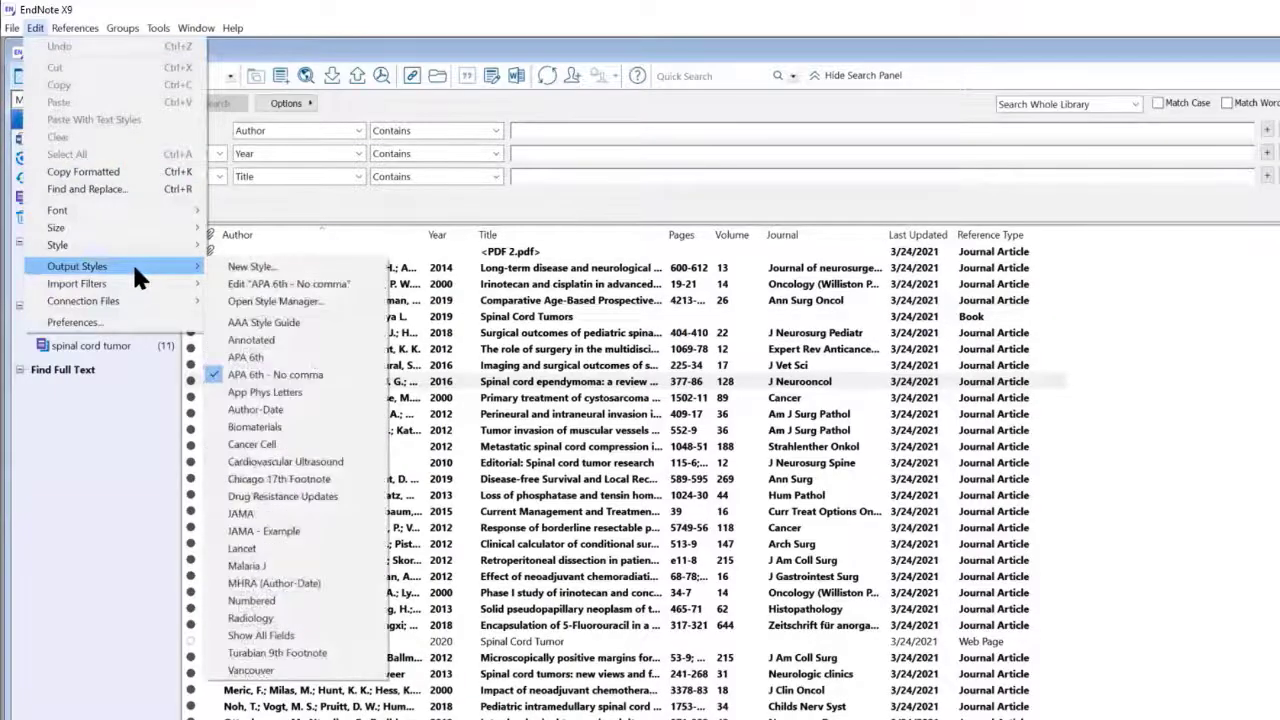
pyautogui.click(300, 285)
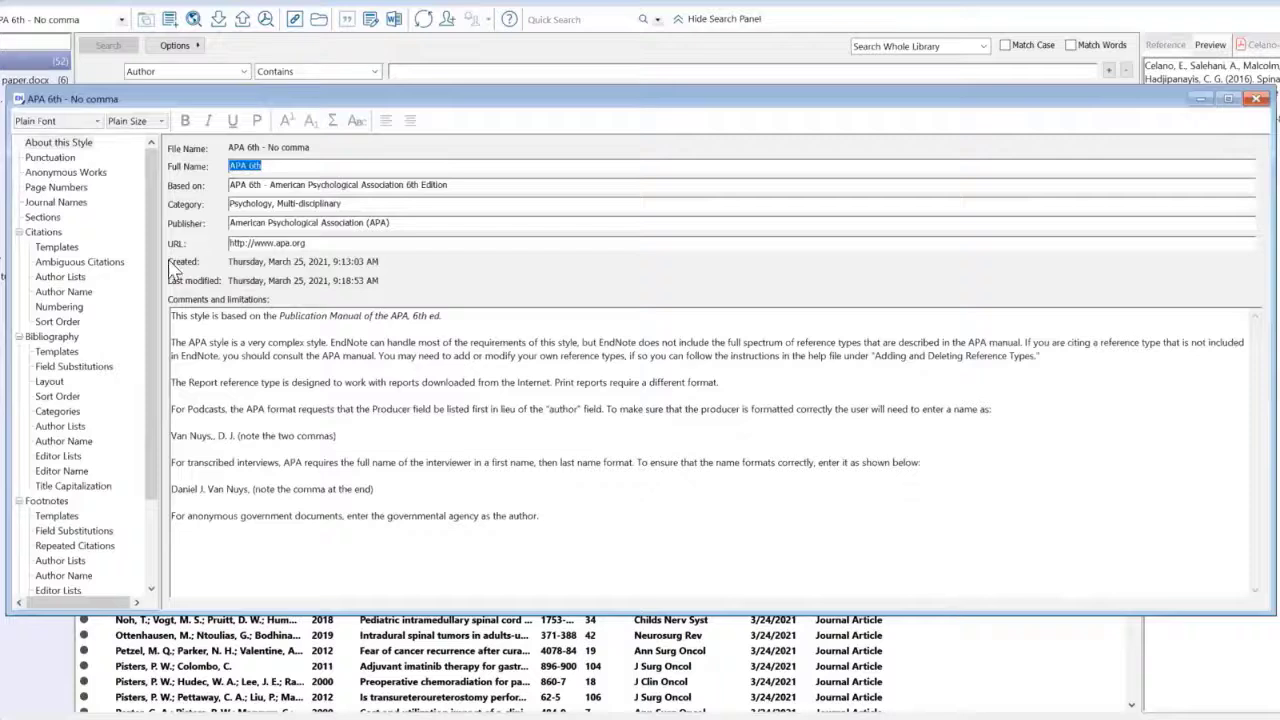
pyautogui.click(50, 385)
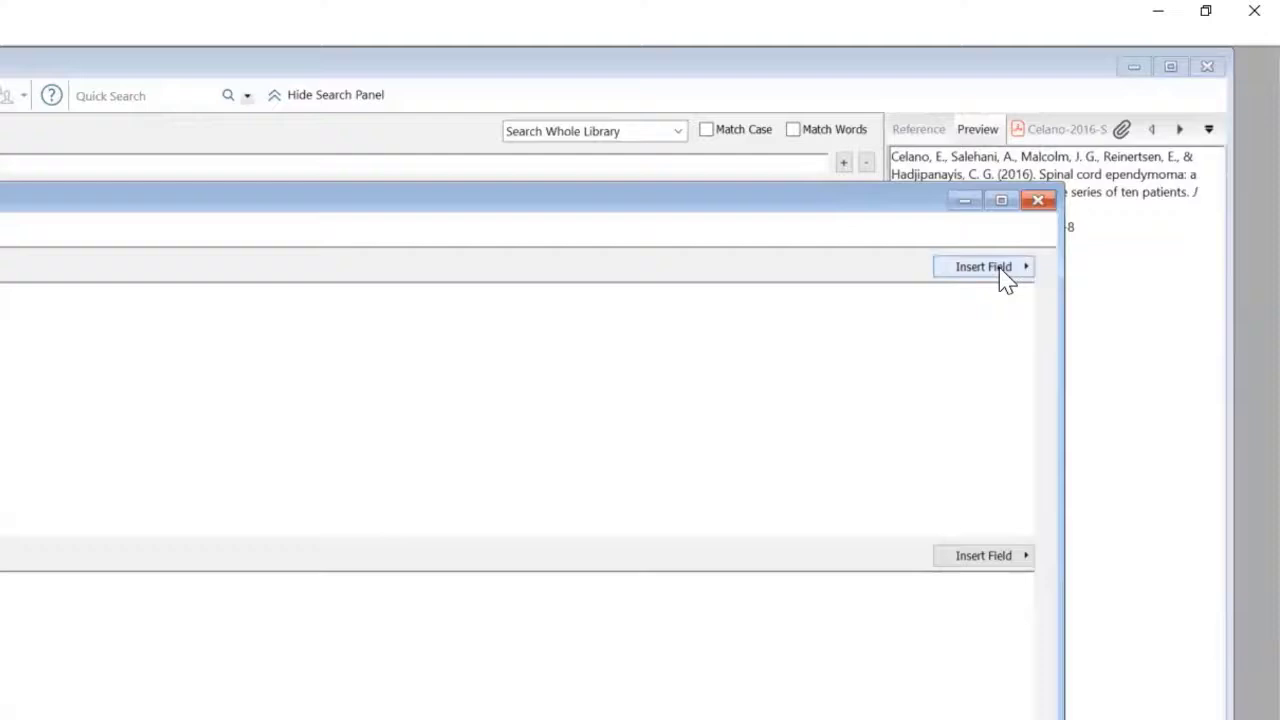
pyautogui.click(1002, 272)
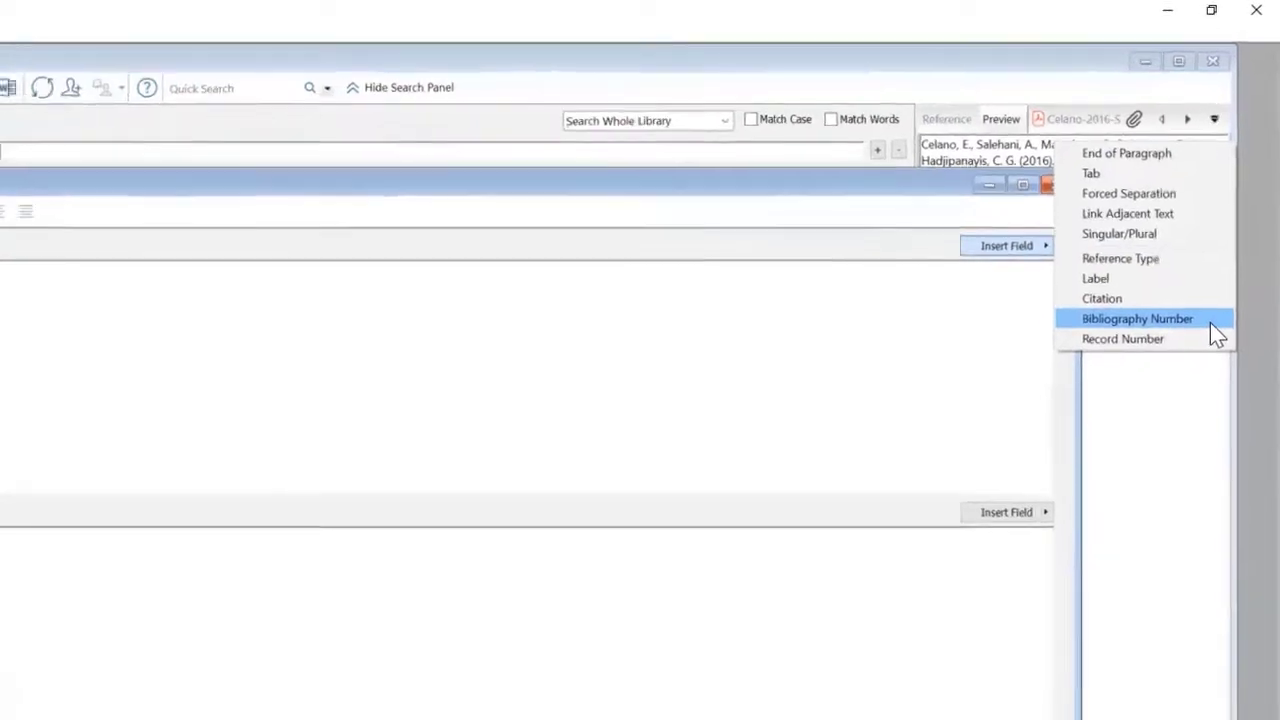
pyautogui.click(1206, 348)
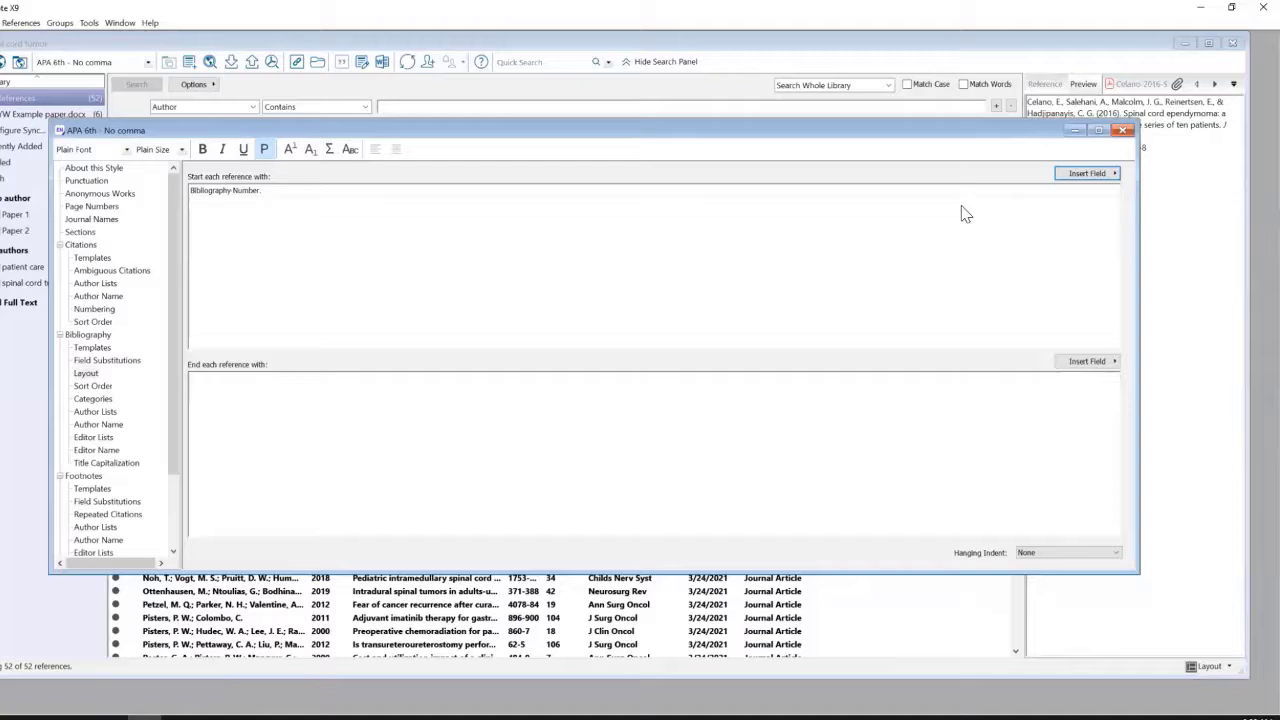
pyautogui.click(1112, 174)
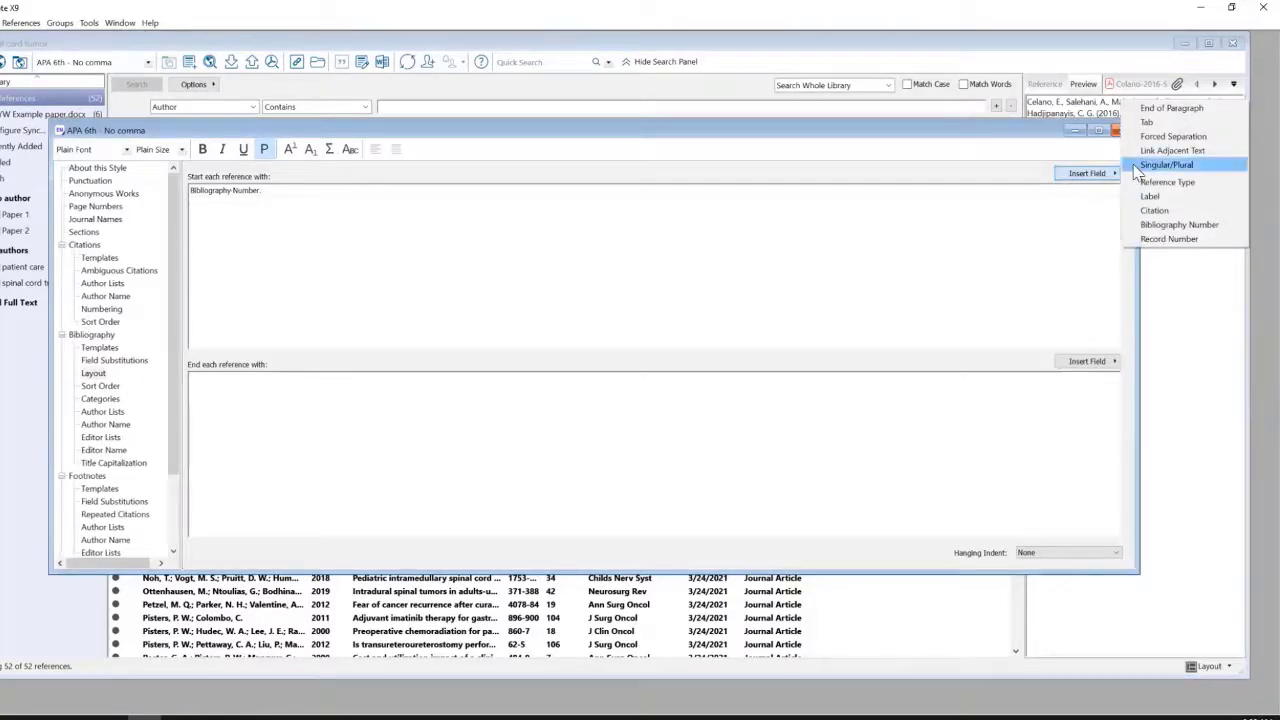
pyautogui.click(1159, 121)
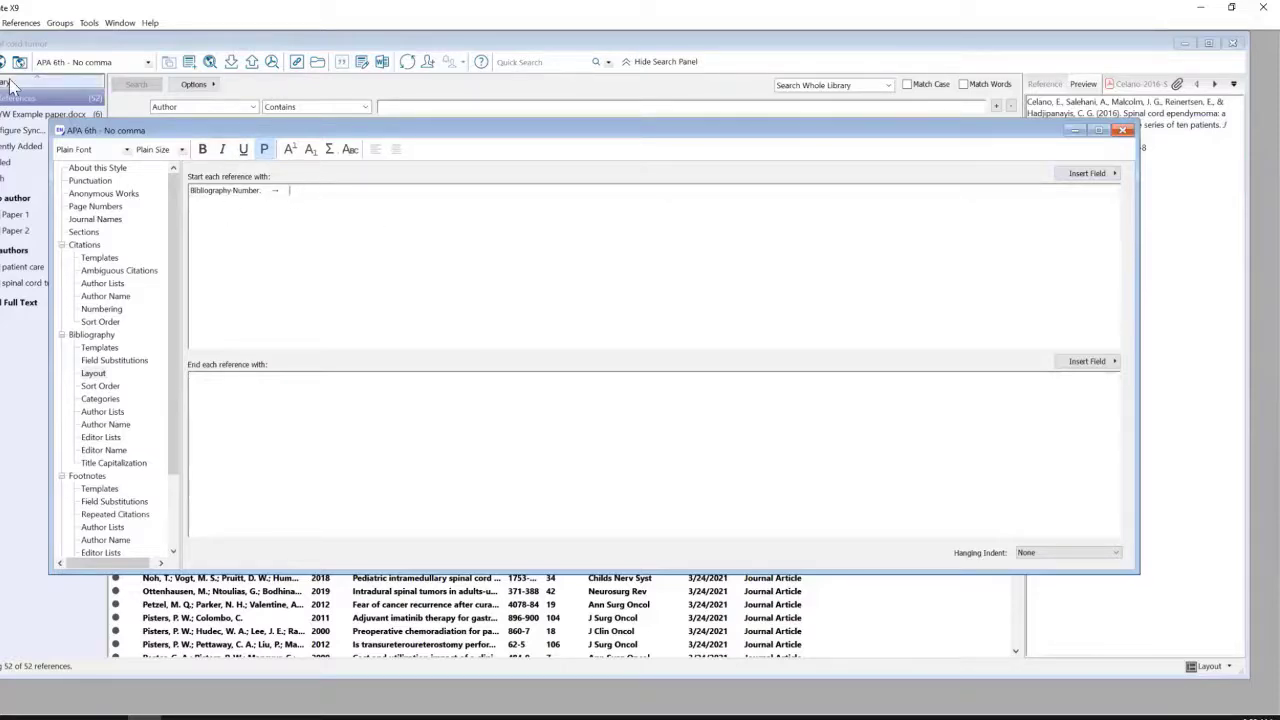
# - Save and close the edited style, and update the citations and bibliography of the paper in Word
pyautogui.click(8, 22)
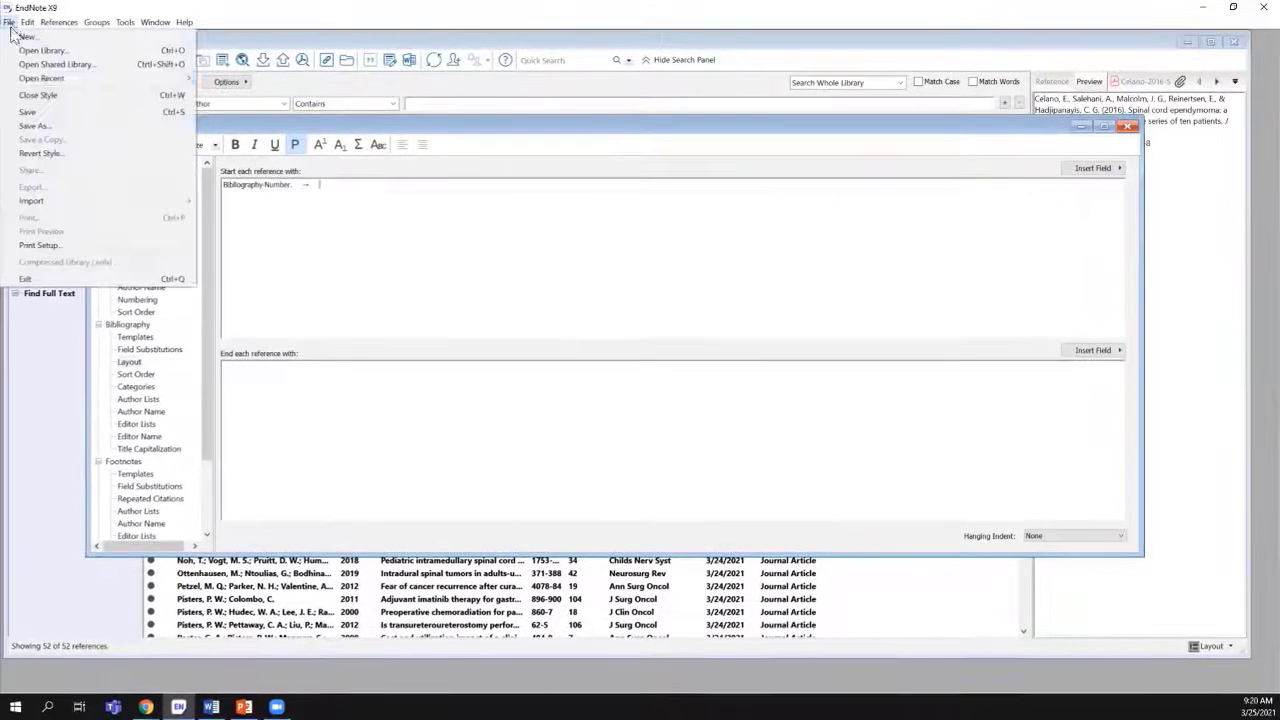
pyautogui.click(28, 111)
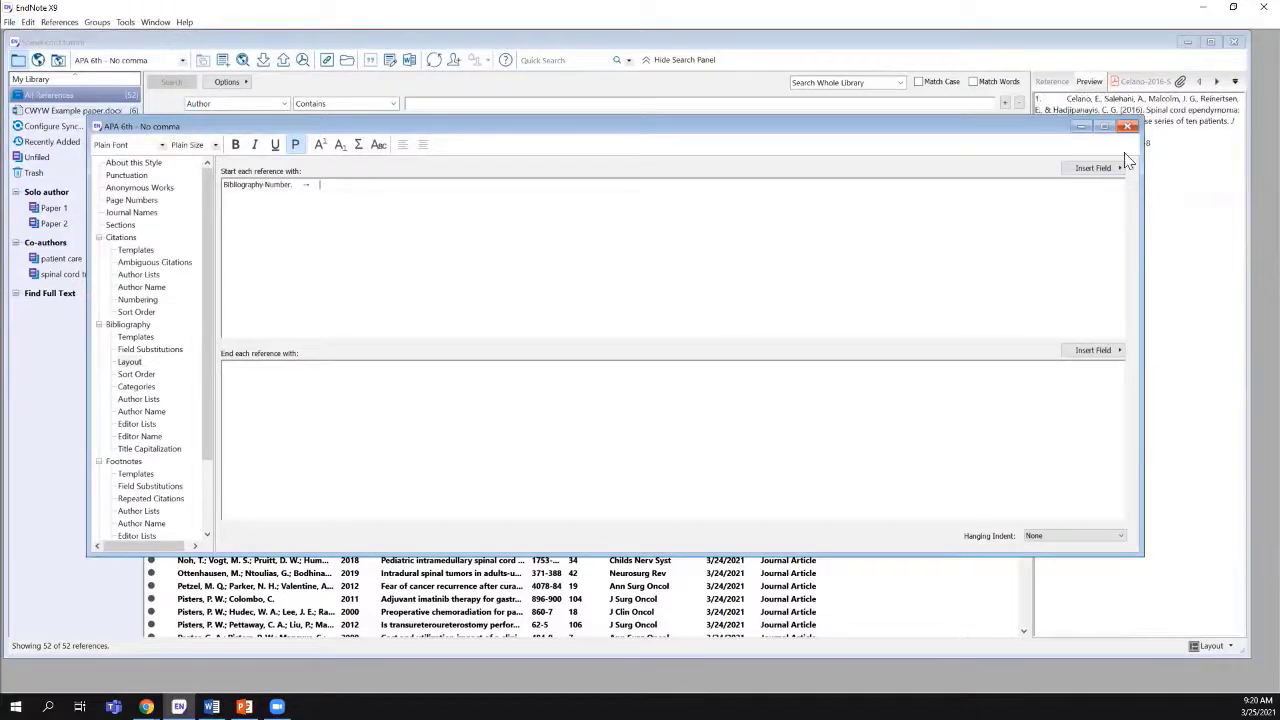
pyautogui.click(1128, 127)
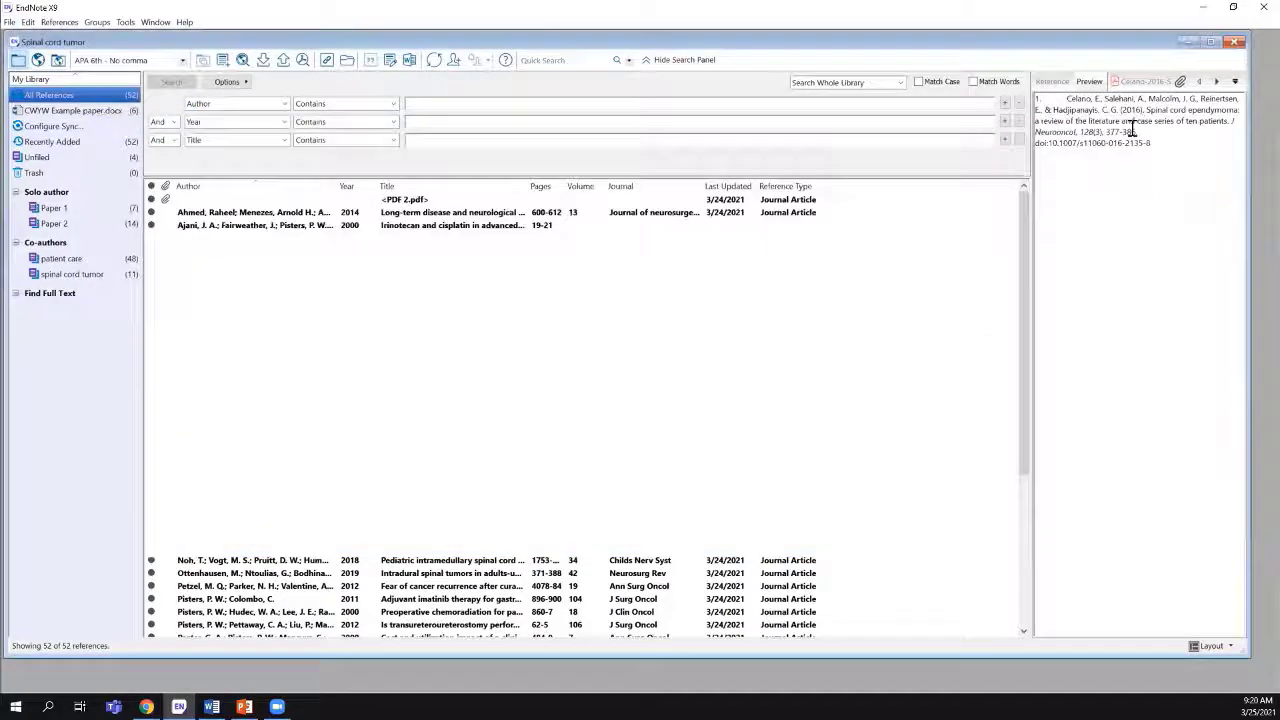
pyautogui.click(211, 706)
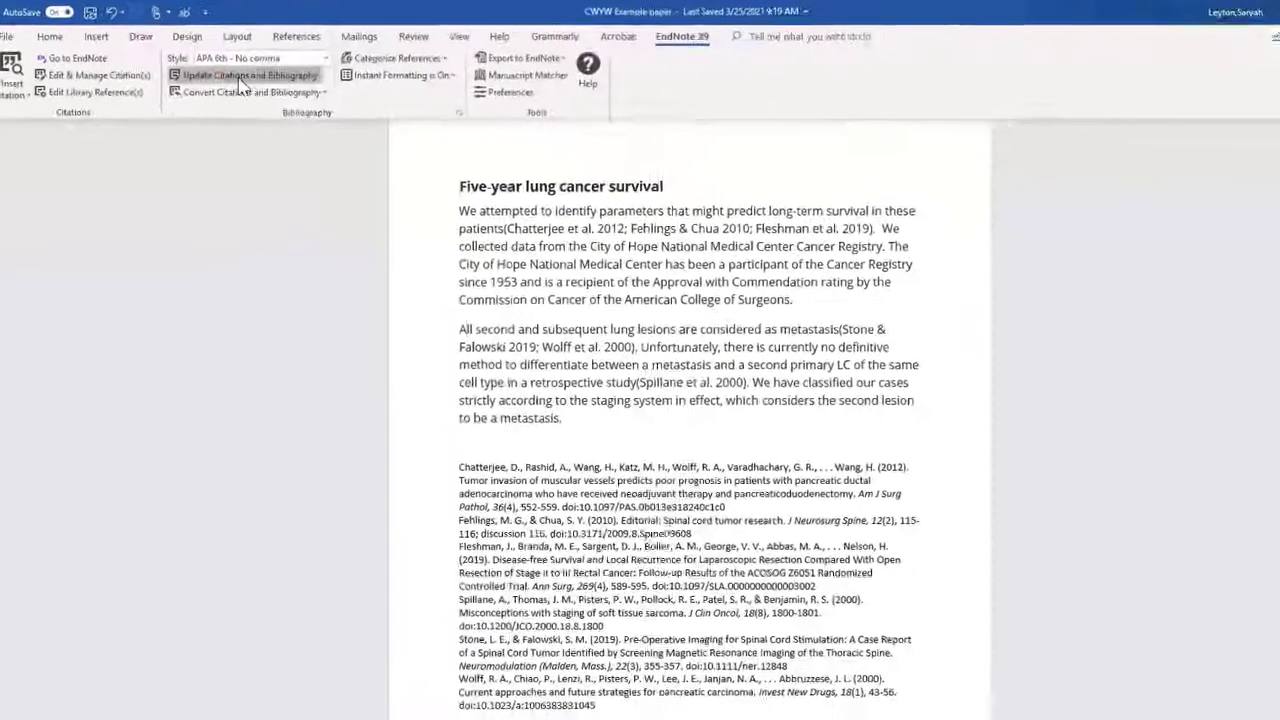
pyautogui.click(362, 109)
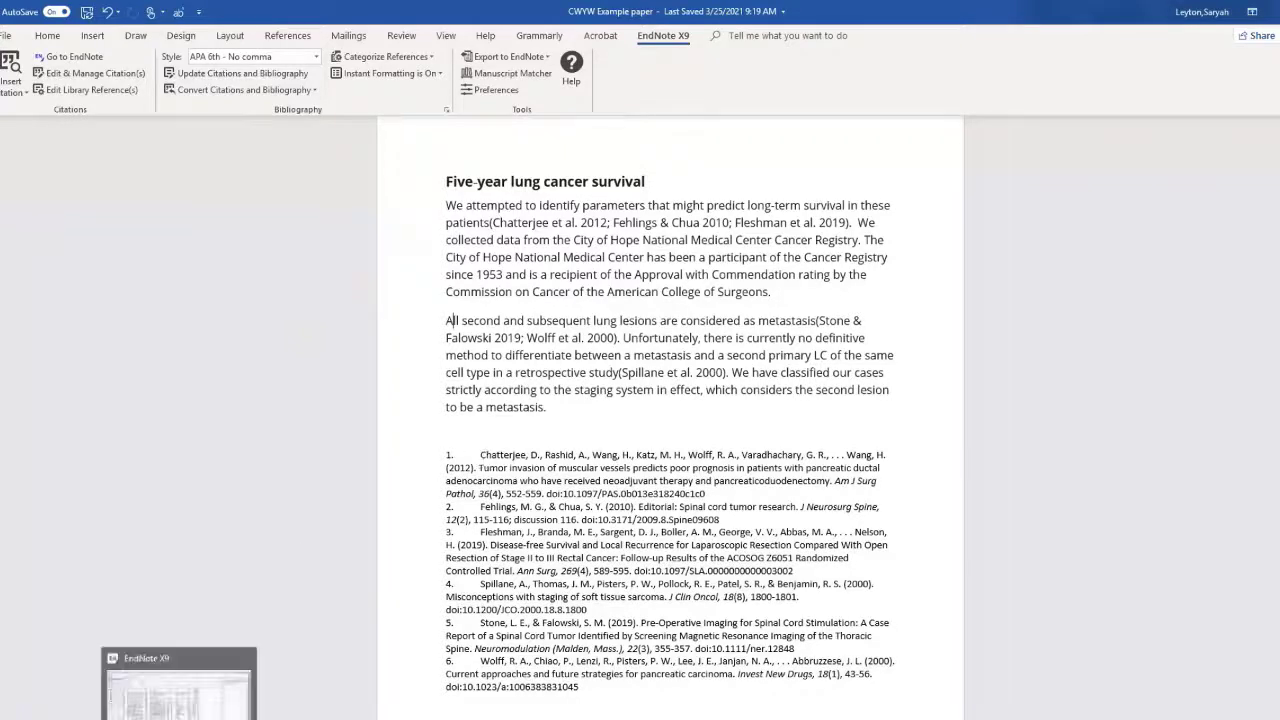
# - Switch to EndNote and set the hanging indent in the APA 6th - No comma style's bibliography layout to All paragraphs
pyautogui.click(180, 685)
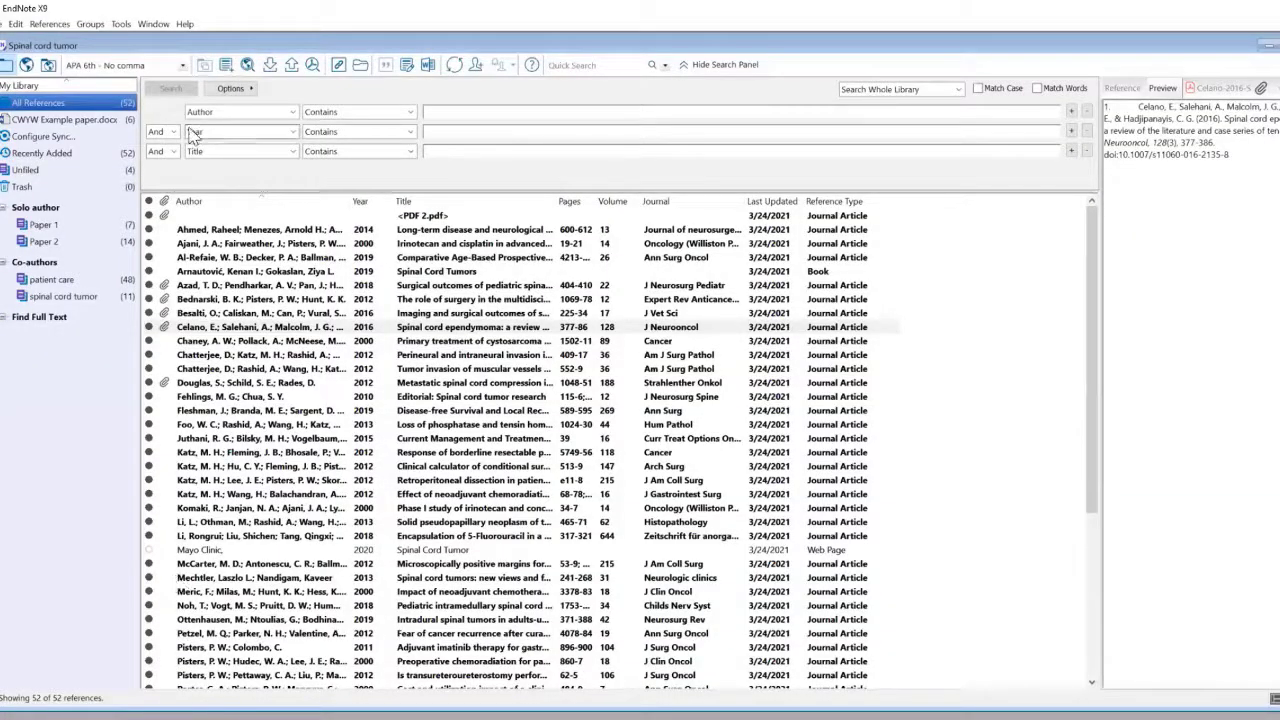
pyautogui.click(16, 24)
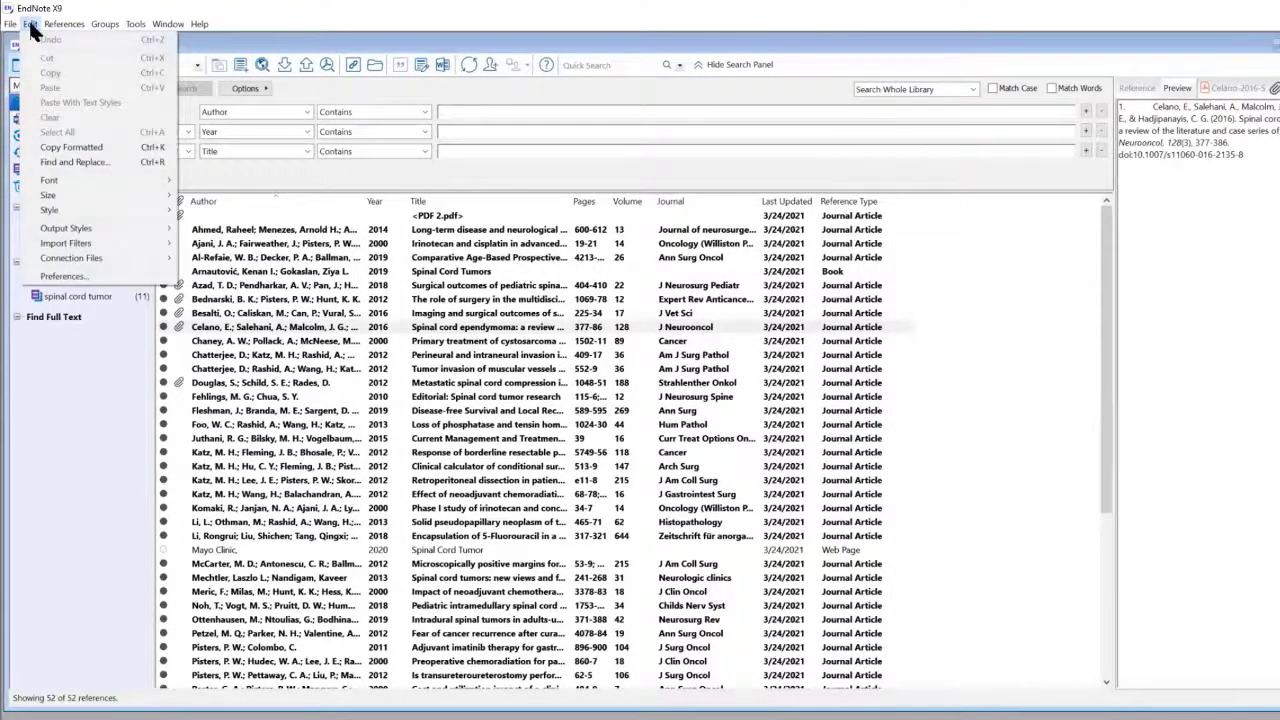
pyautogui.moveTo(110, 229)
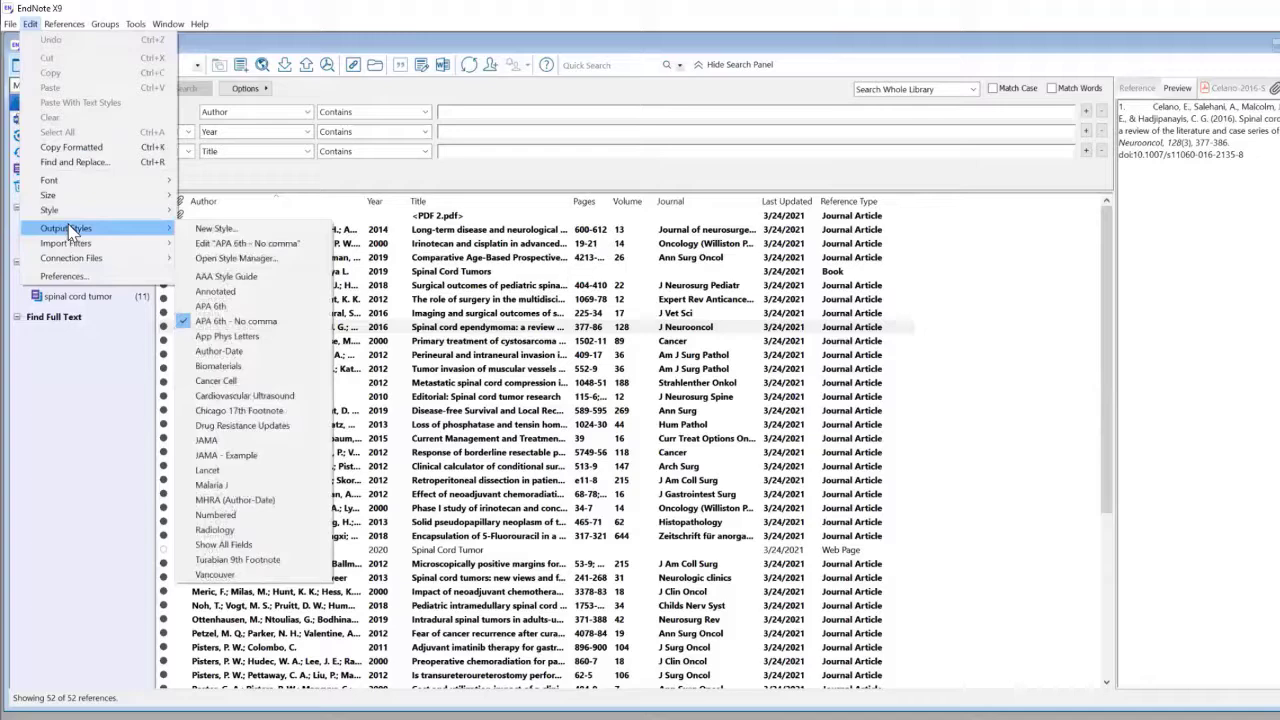
pyautogui.click(242, 244)
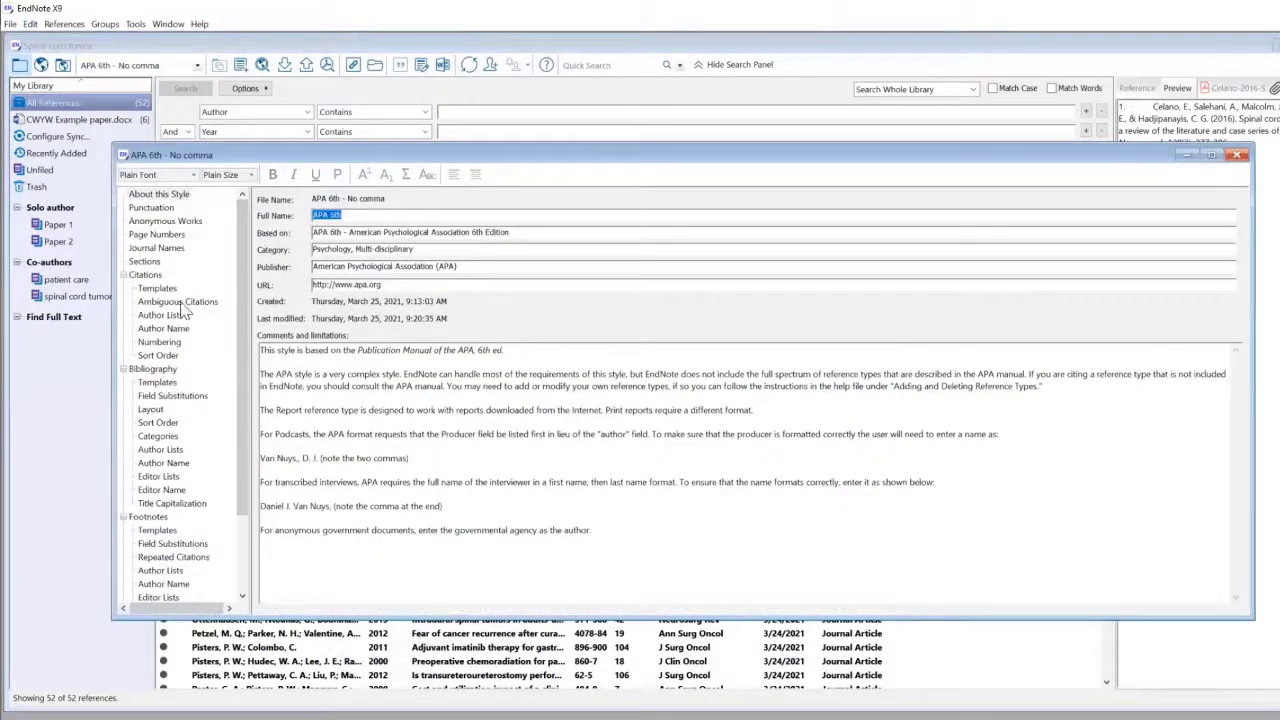
pyautogui.click(150, 409)
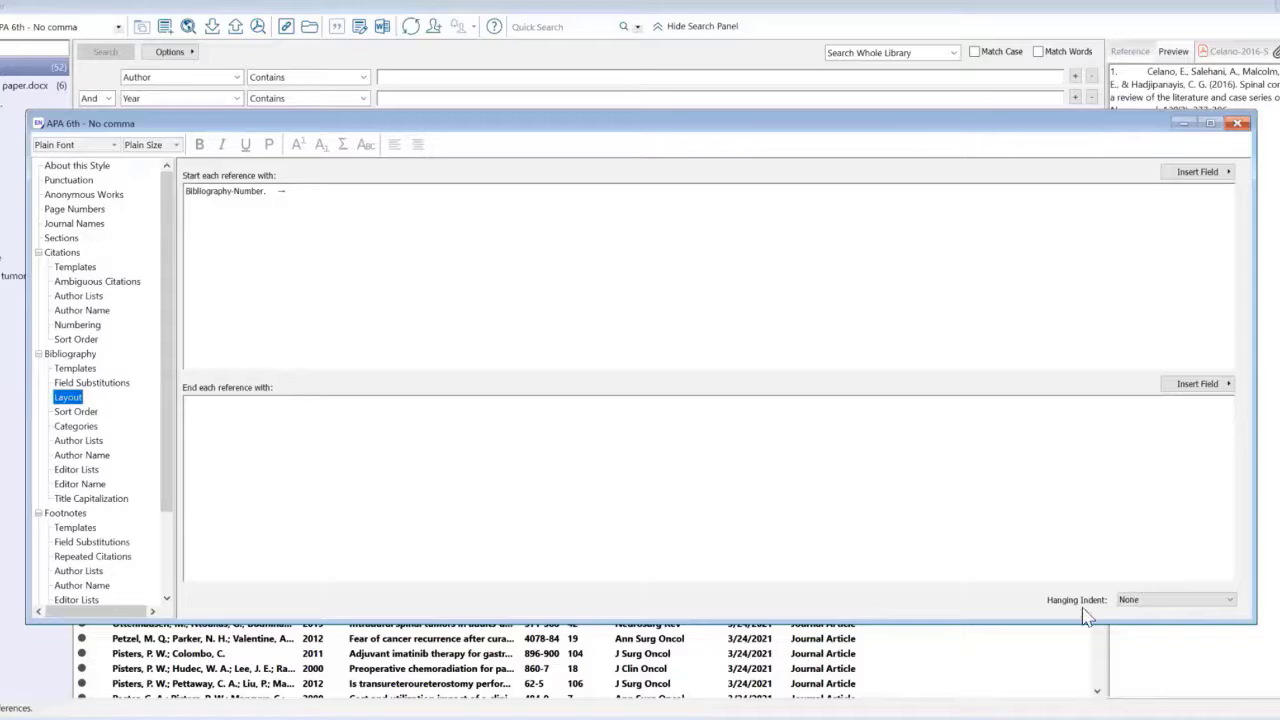
pyautogui.click(1232, 600)
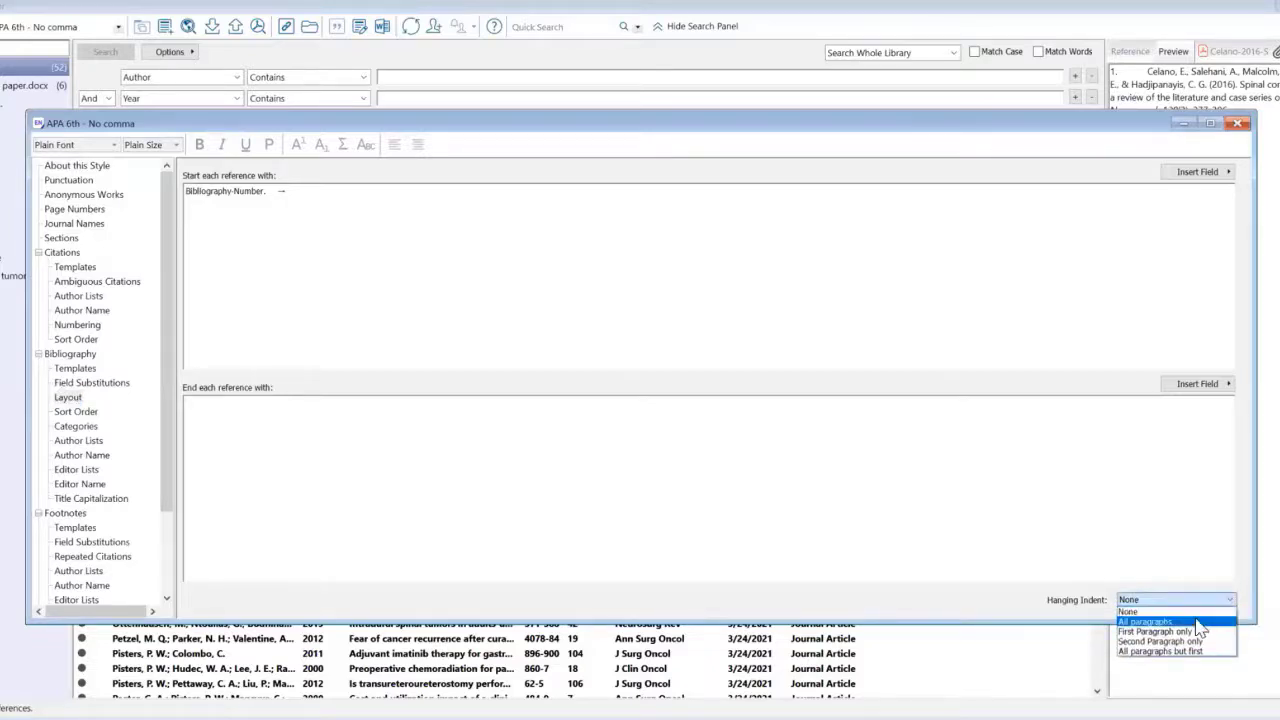
pyautogui.click(1190, 621)
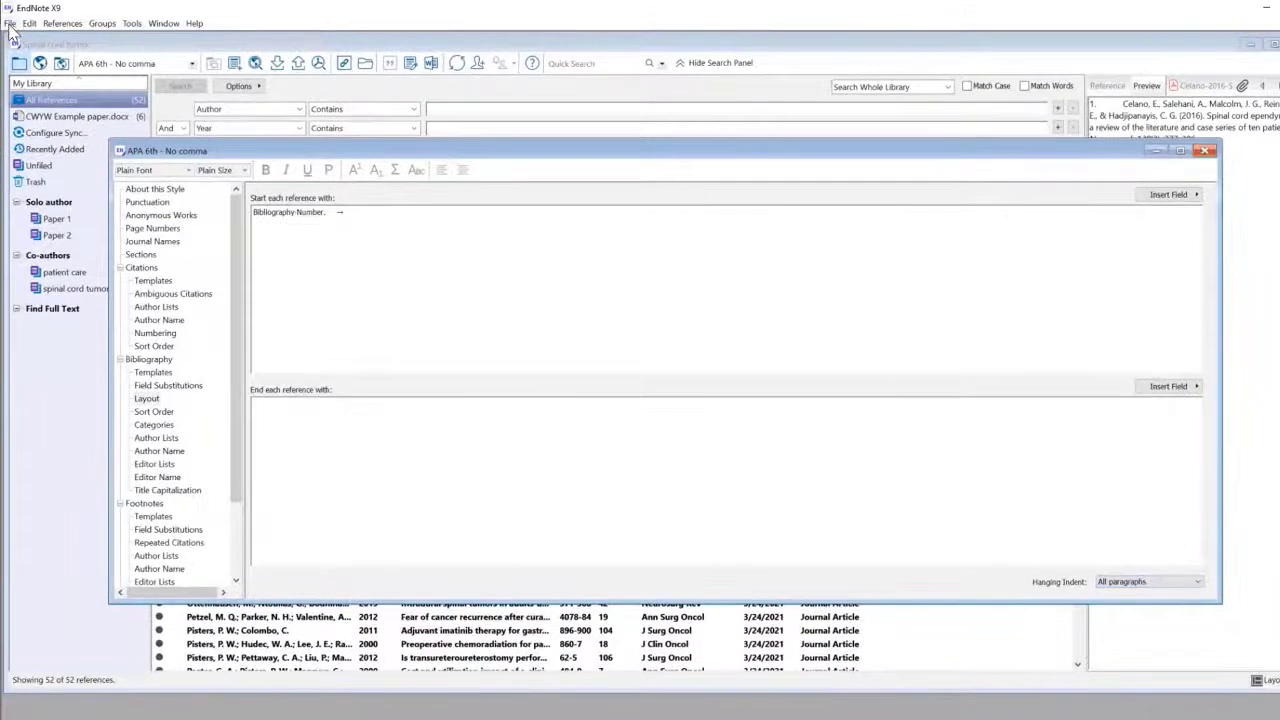
# - Save and close the style with its new hanging indent, and switch to Word to update the paper's citations and bibliography
pyautogui.click(10, 24)
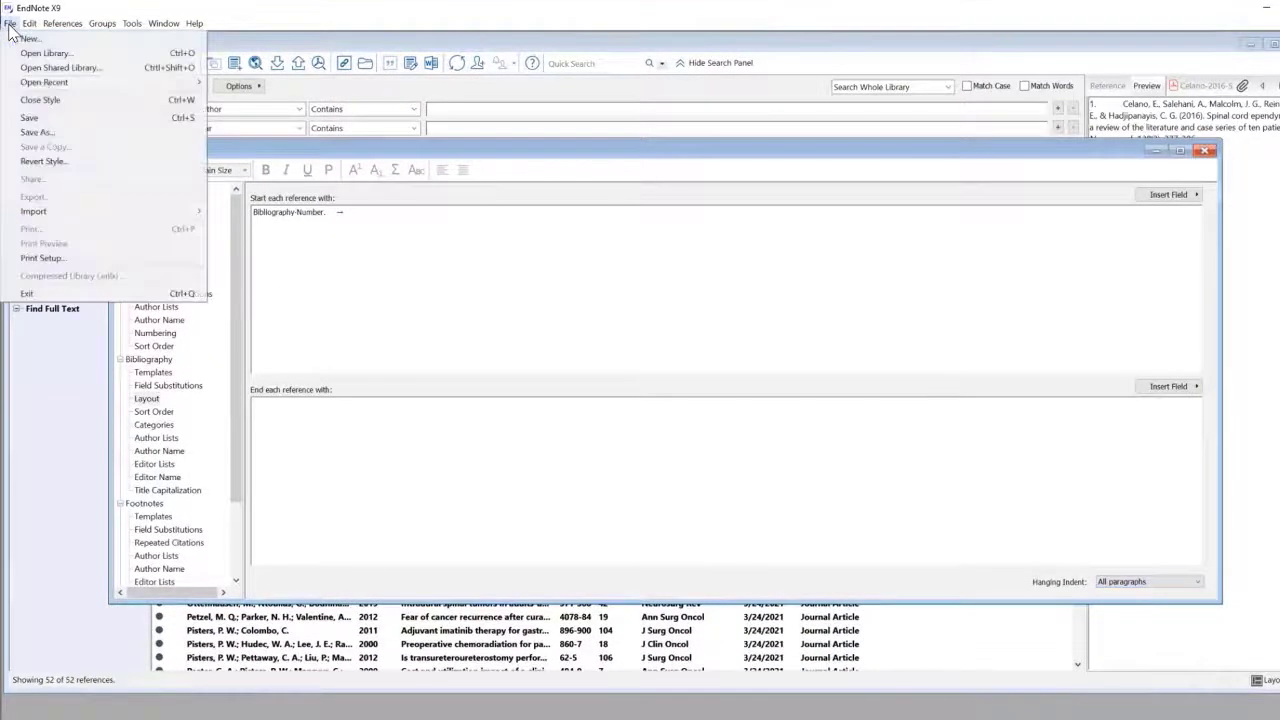
pyautogui.click(39, 117)
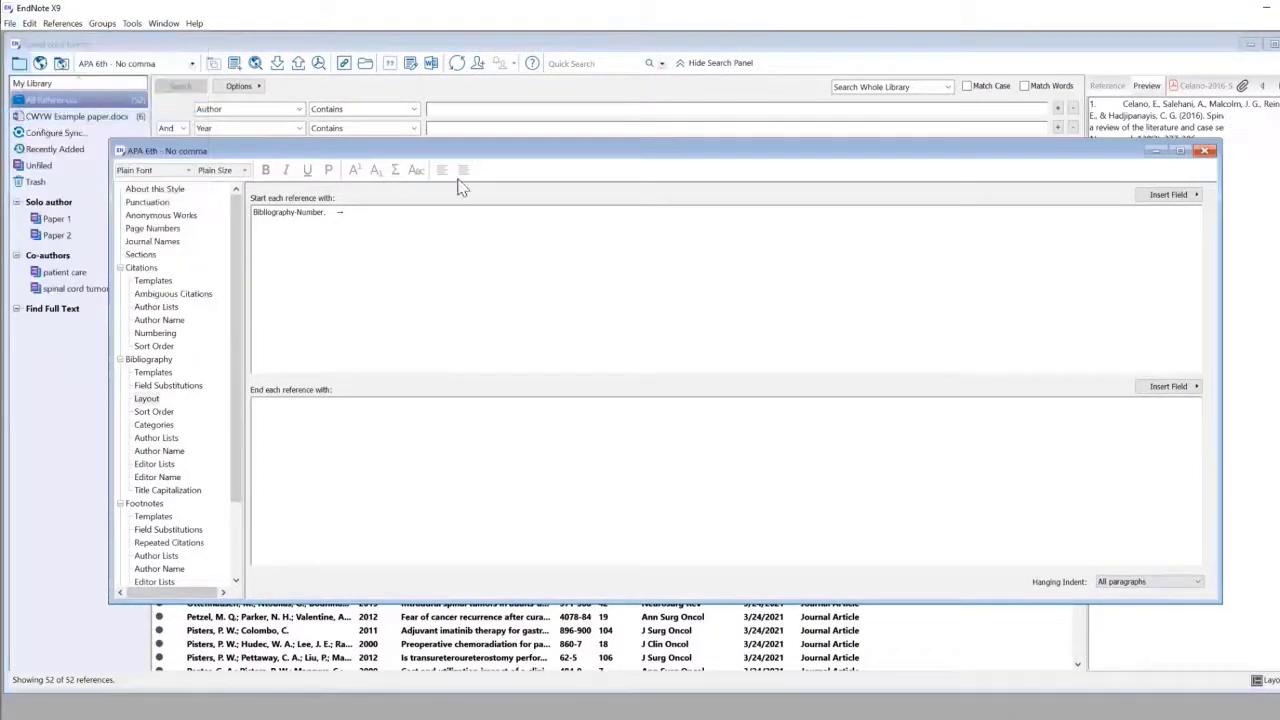
pyautogui.click(1205, 151)
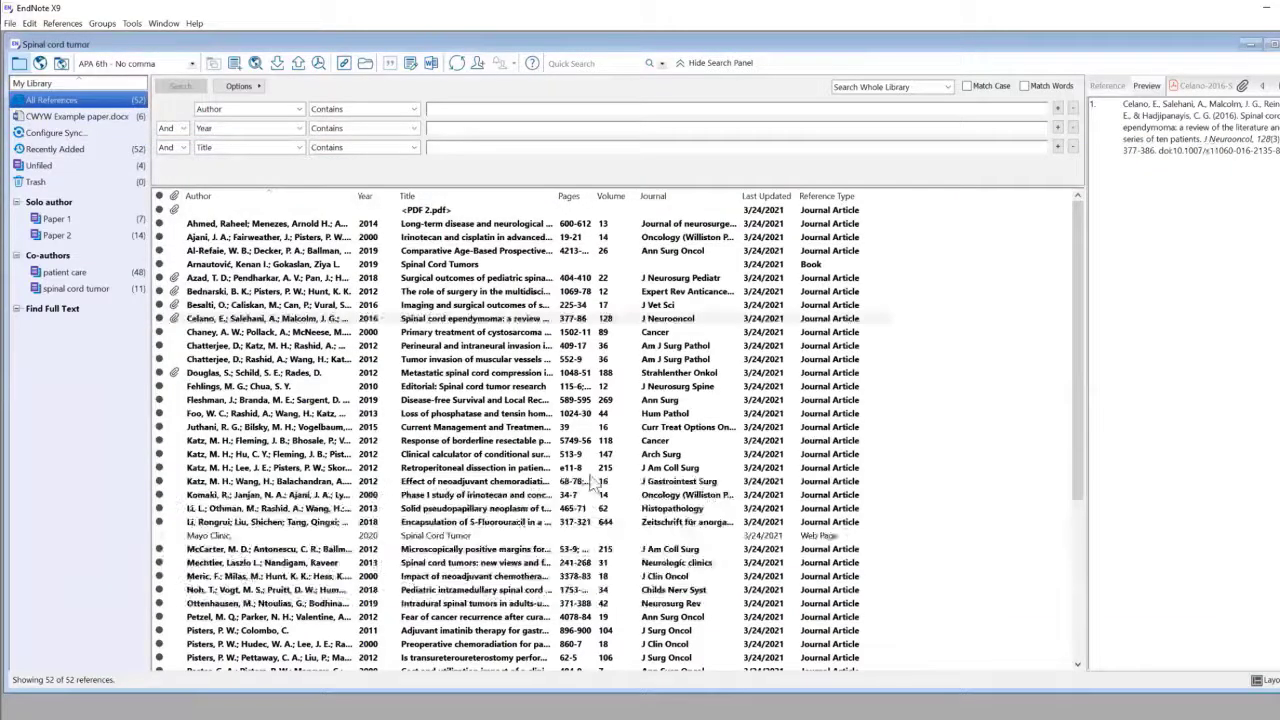
pyautogui.hotkey('alt', 'Tab')
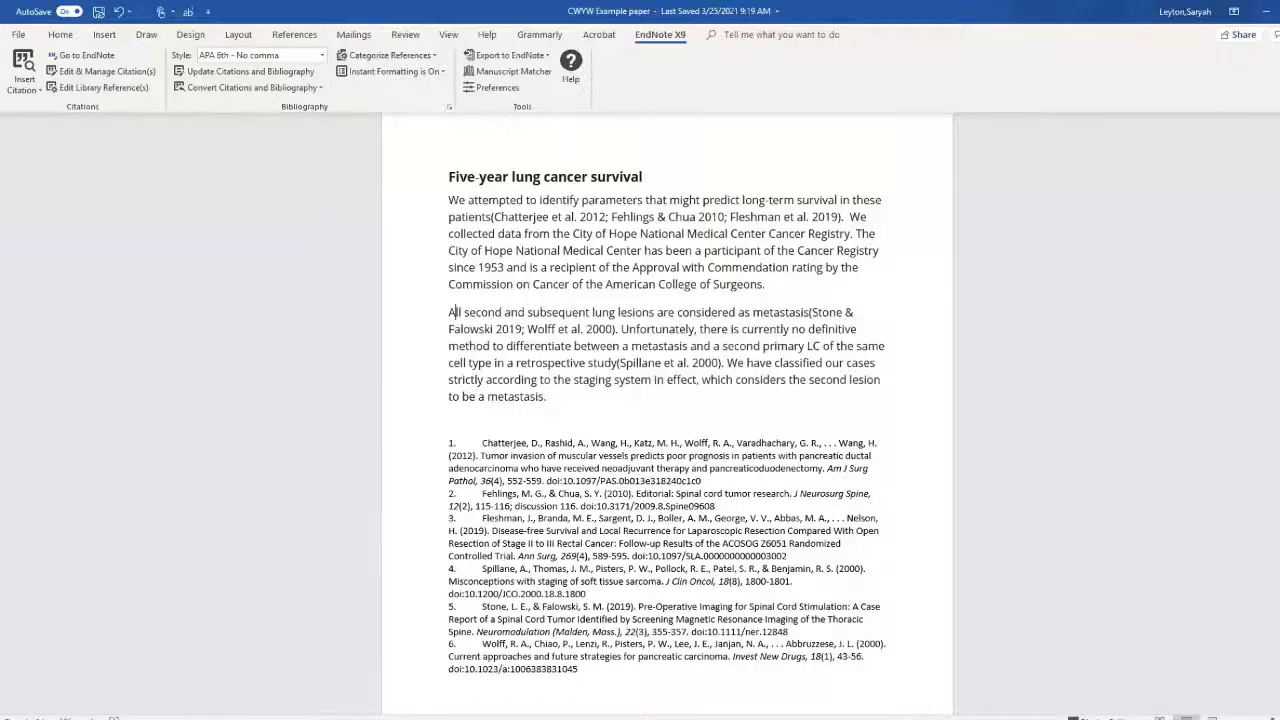
pyautogui.click(213, 75)
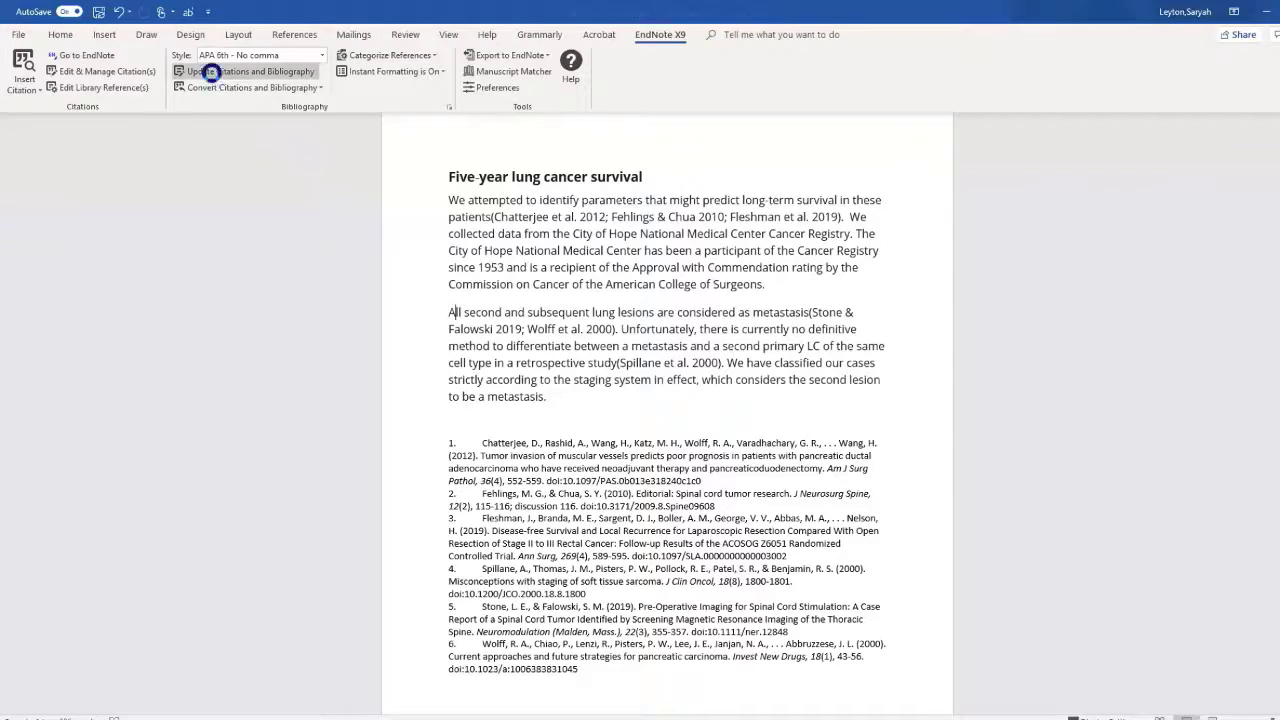